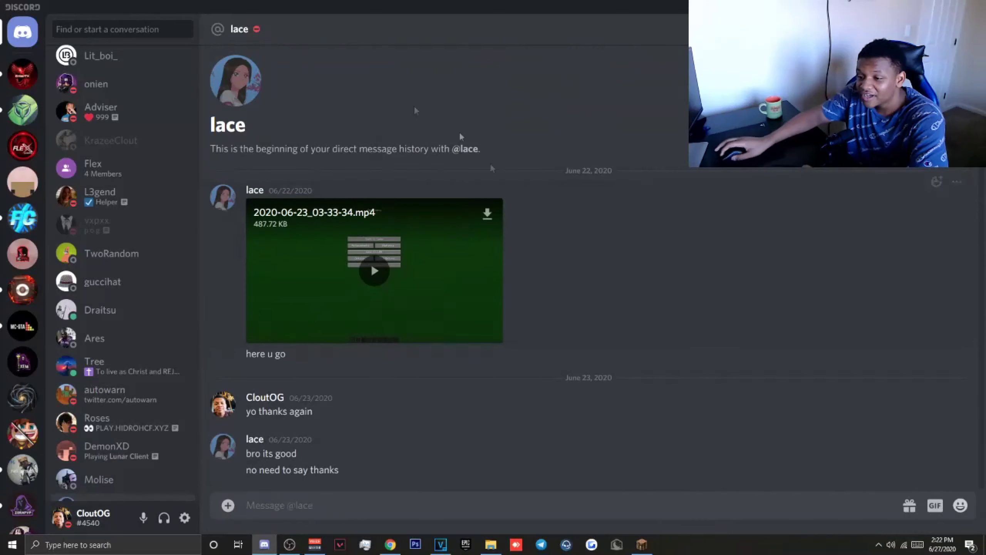
Play the 2020-06-23_03-33-34.mp4 clip in full screen and inspect the frames showing the Vape menu.
left_click(363, 276)
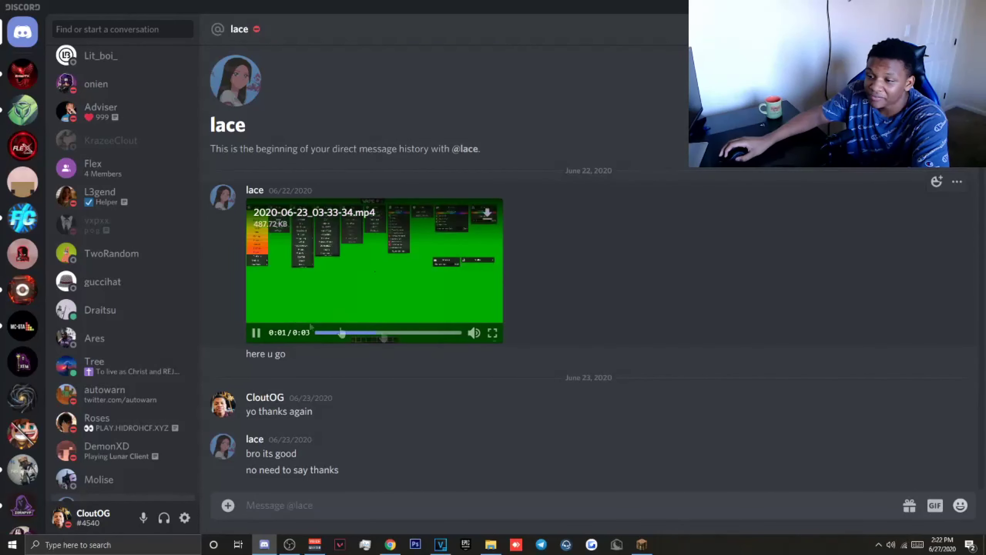
left_click(492, 333)
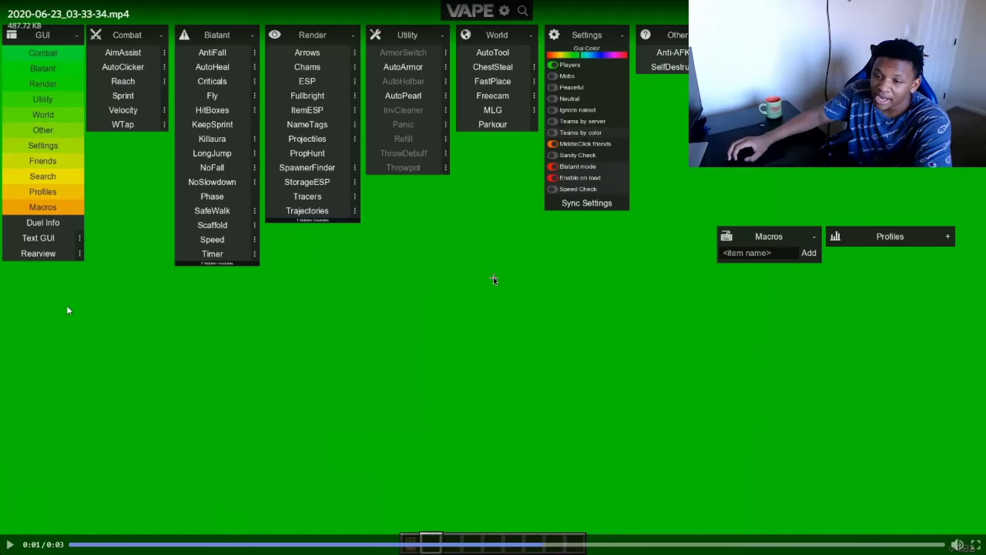
left_click(494, 279)
left_click(375, 372)
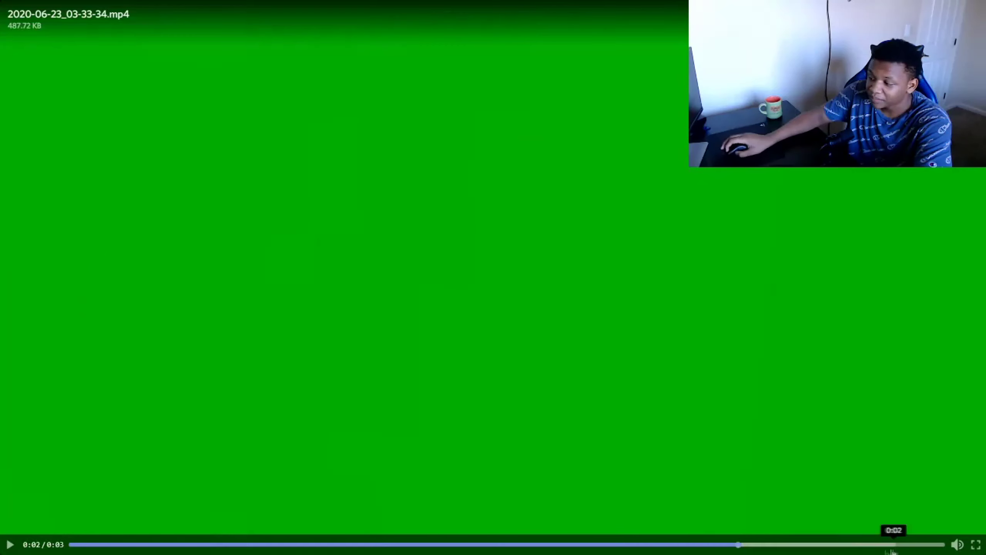
left_click(657, 544)
left_click(627, 545)
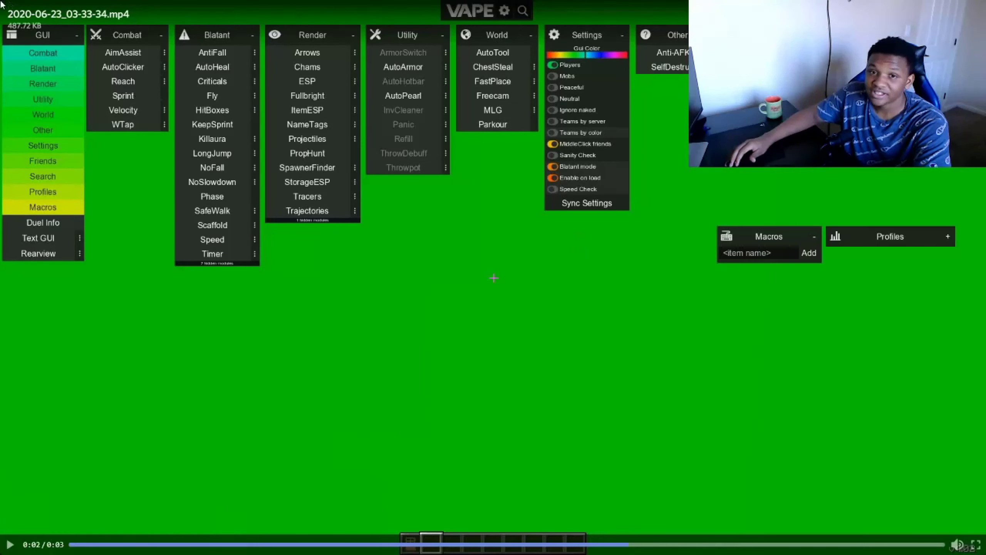
left_click(976, 545)
Read further down the direct message conversation to the Untitled.mp4 attachment and play it in full screen.
scroll(521, 255, "down", 10)
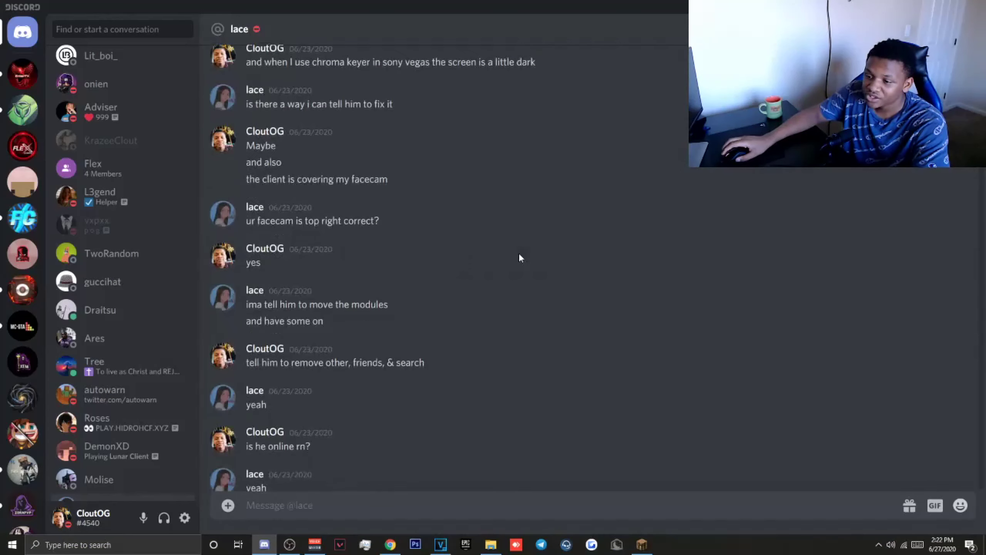
scroll(341, 294, "down", 10)
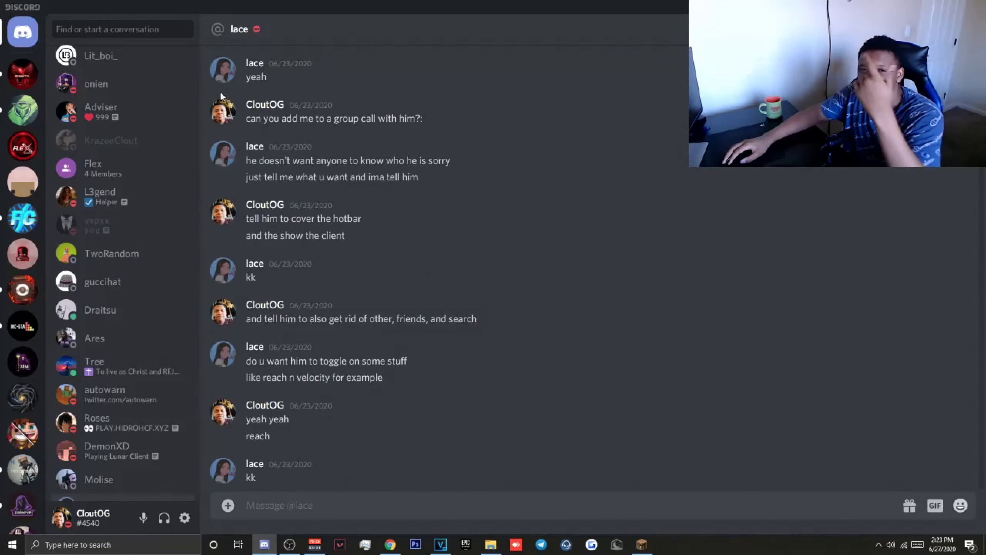
scroll(299, 188, "down", 15)
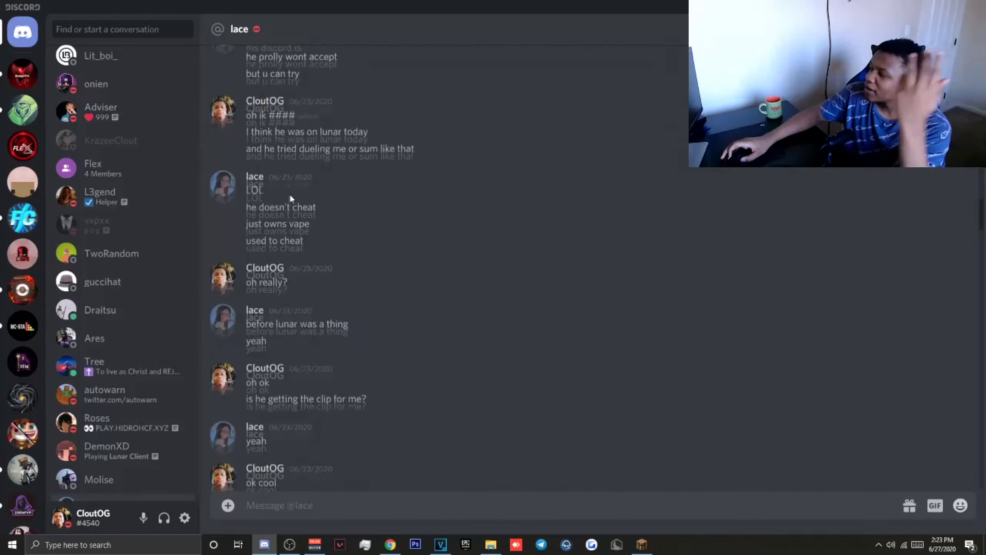
scroll(298, 187, "down", 10)
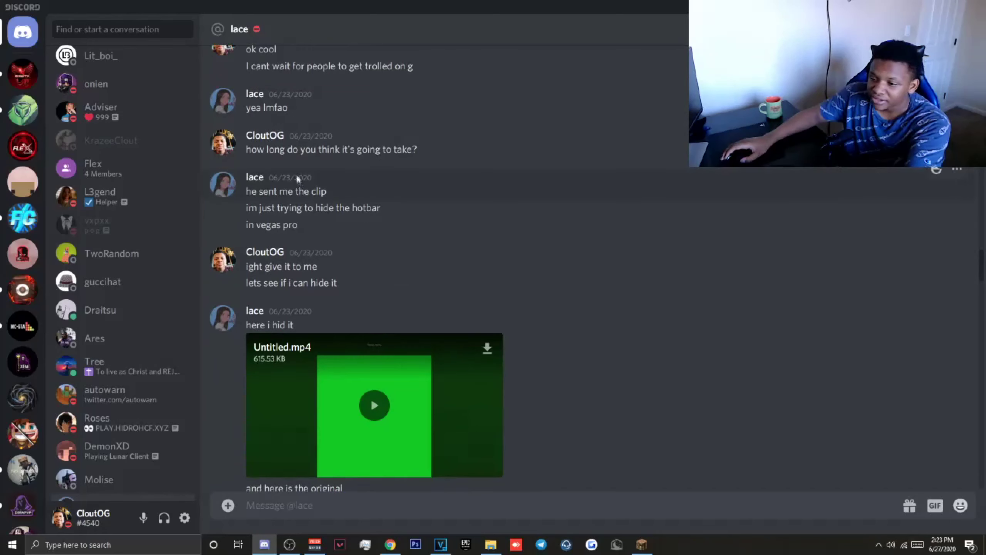
scroll(303, 190, "up", 10)
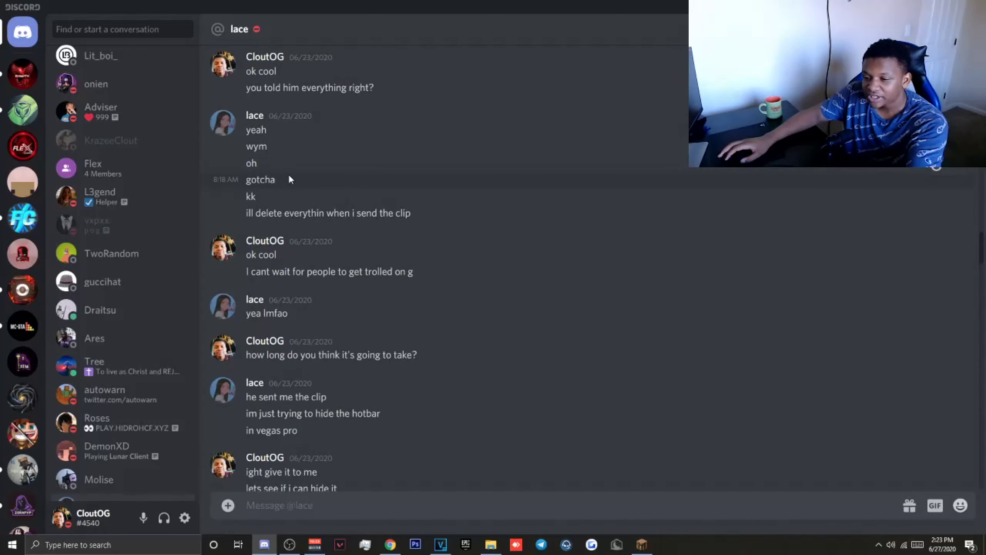
scroll(298, 243, "down", 10)
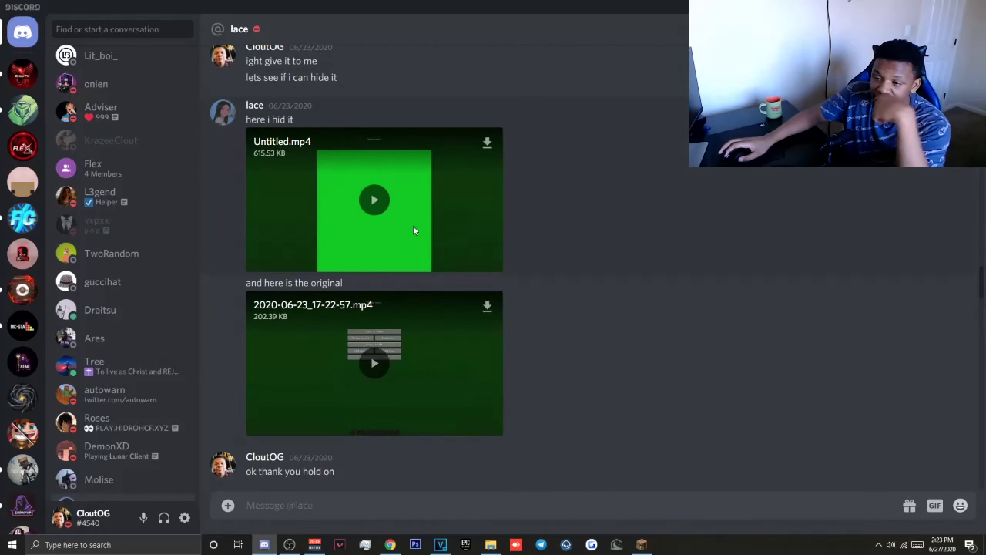
left_click(374, 200)
left_click(492, 264)
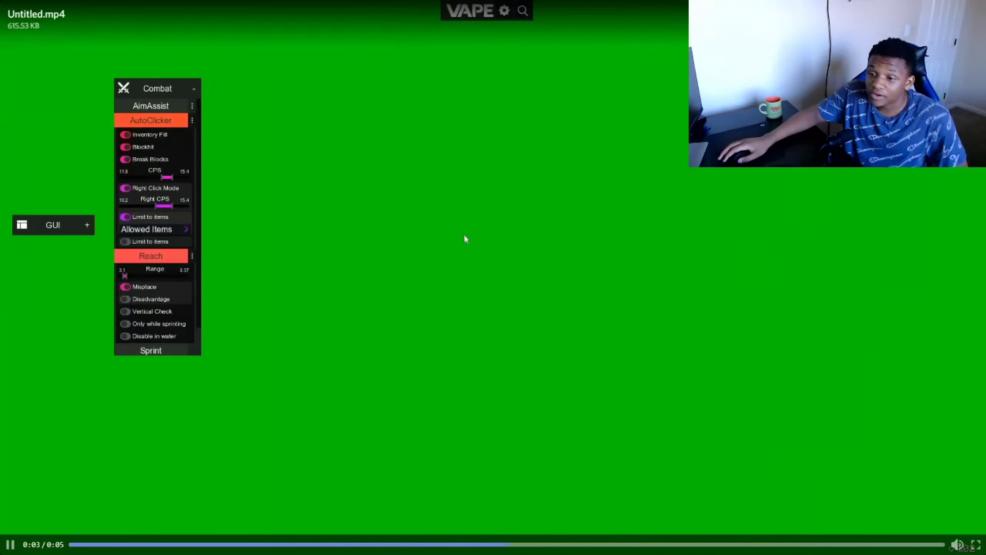
Replay and scrub through Untitled.mp4 to examine the frames with the Combat module settings.
left_click(333, 544)
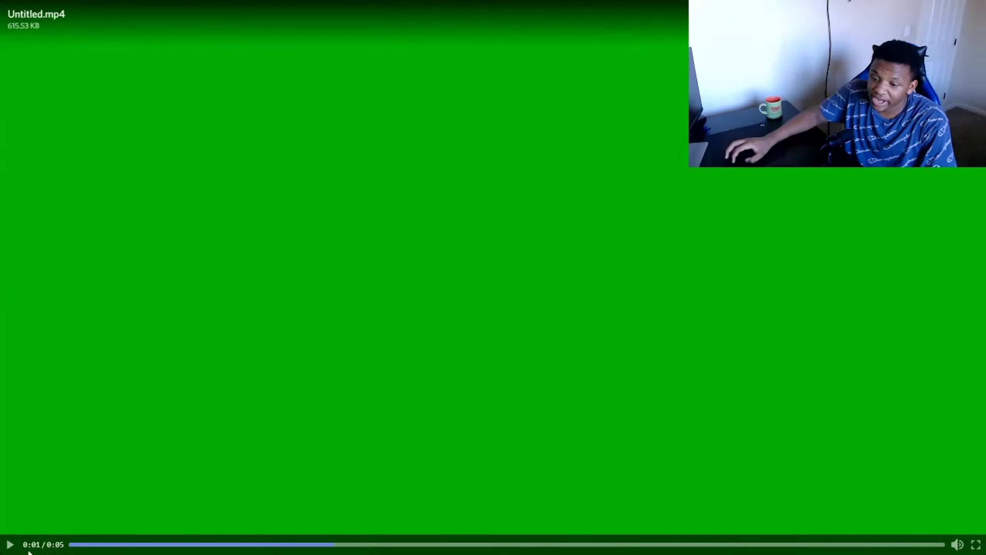
left_click(6, 544)
left_click(15, 524)
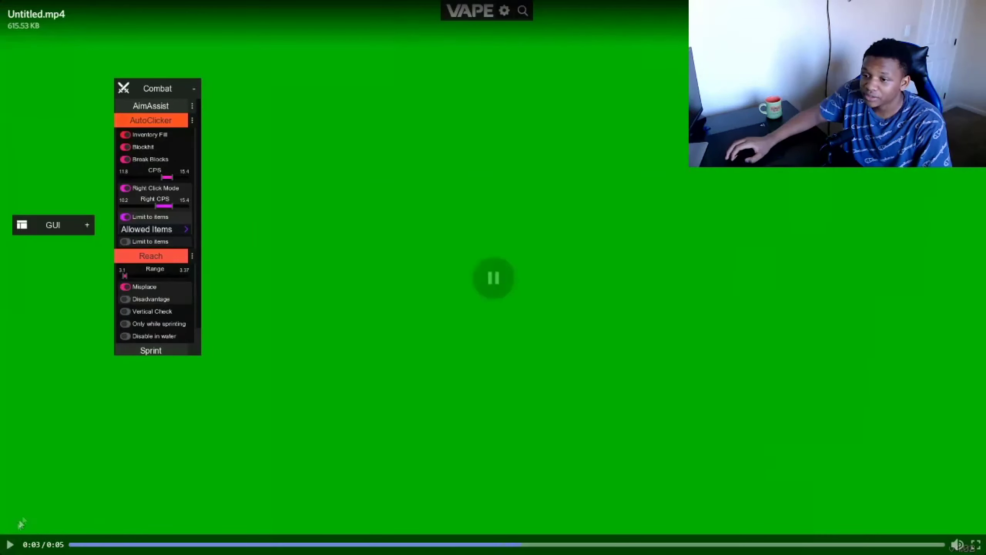
left_click(6, 545)
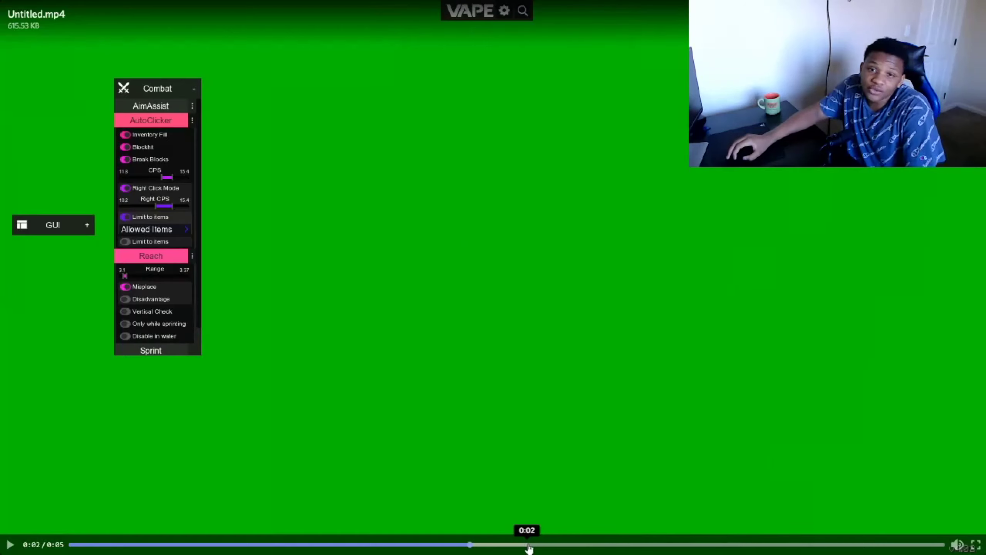
left_click(544, 544)
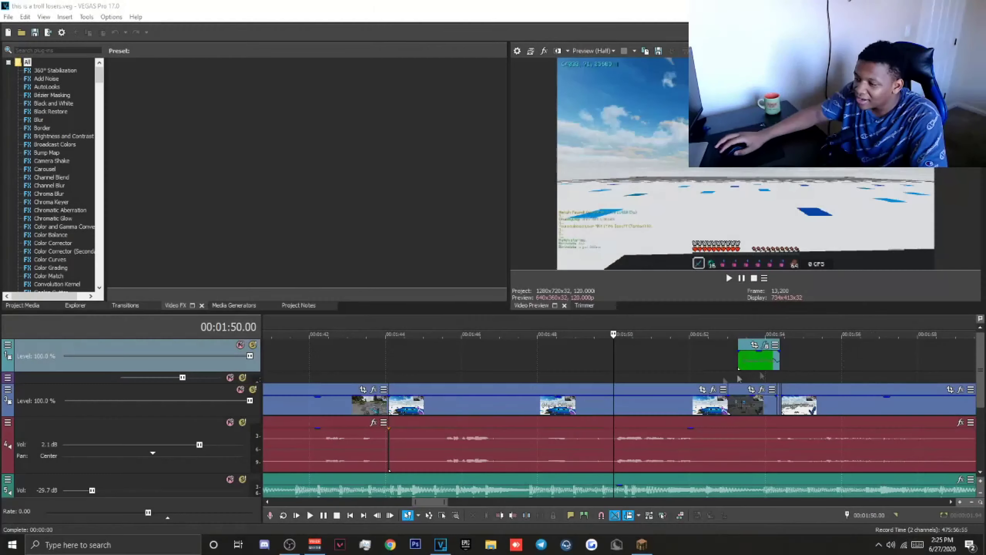
Switch to VEGAS Pro and play back the project around 1:53, where the green-screen clip overlays the gameplay.
left_click(695, 380)
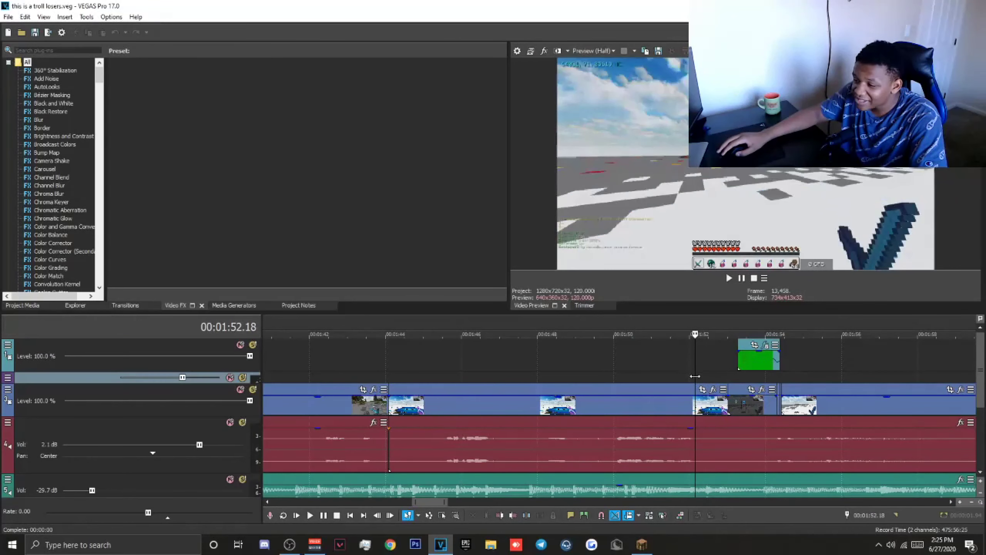
left_click(737, 374)
key("space")
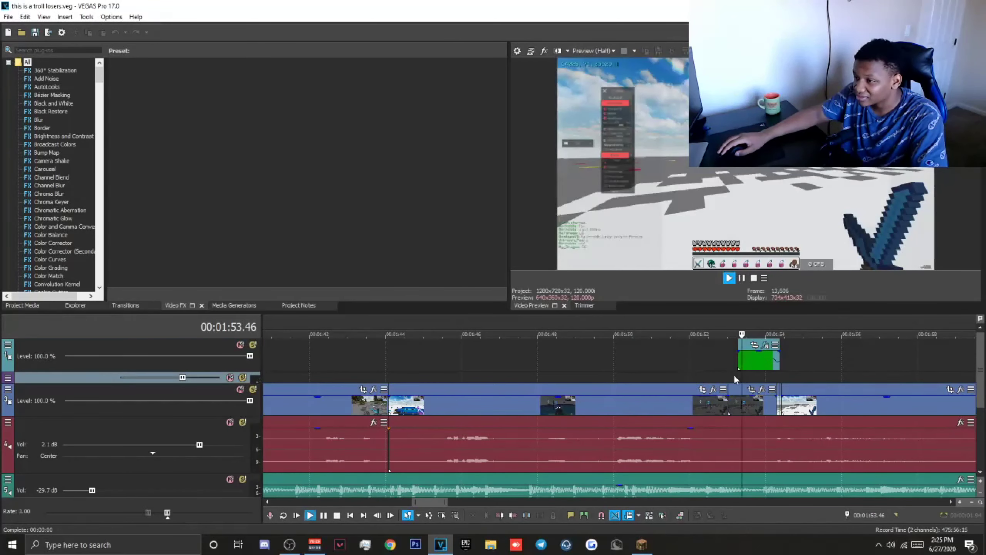
left_click(727, 370)
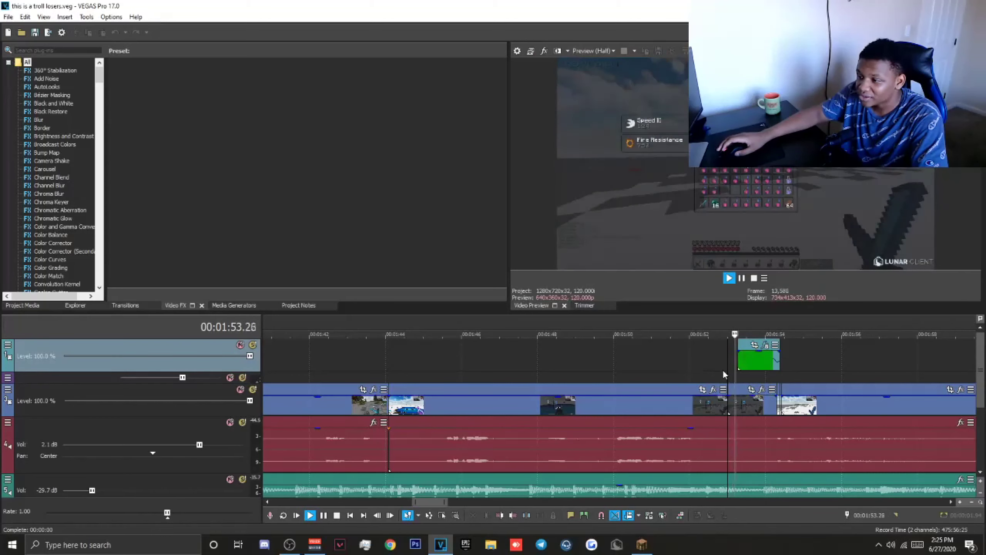
key("space")
left_click(729, 380)
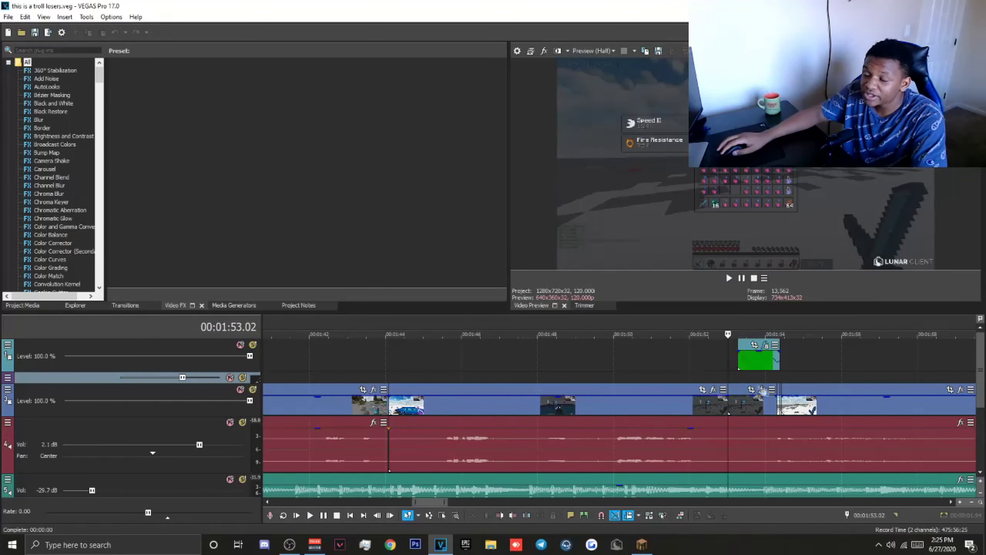
key("space")
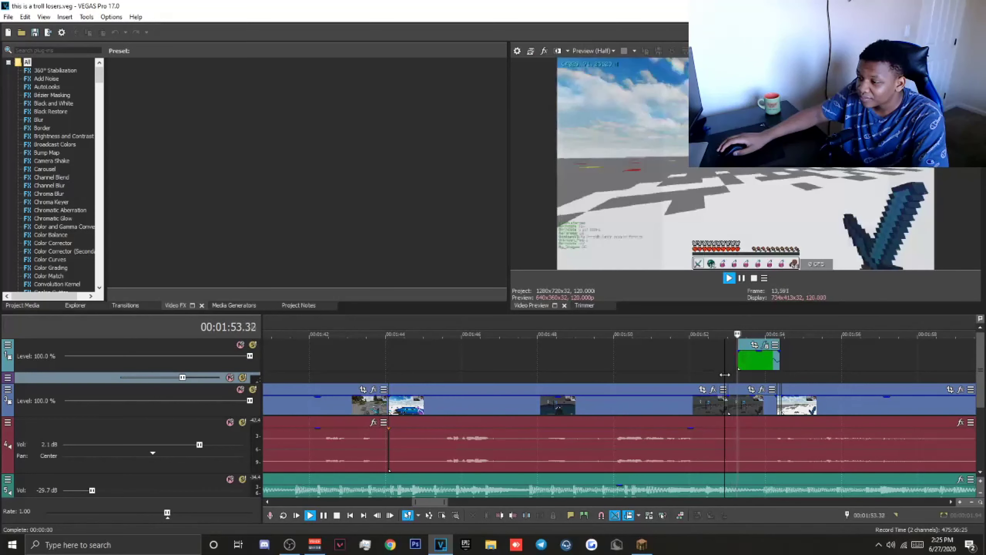
left_click(746, 377)
key("space")
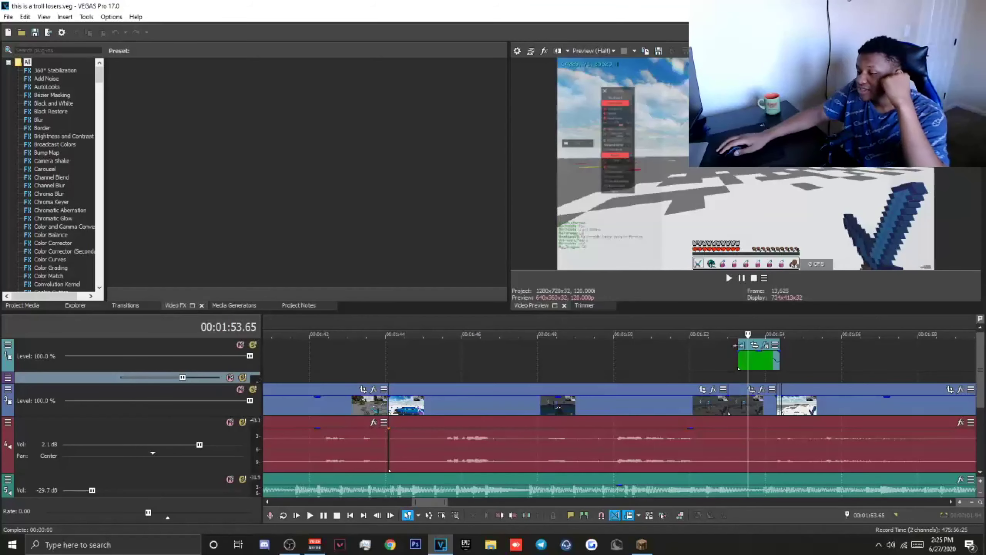
left_click(740, 345)
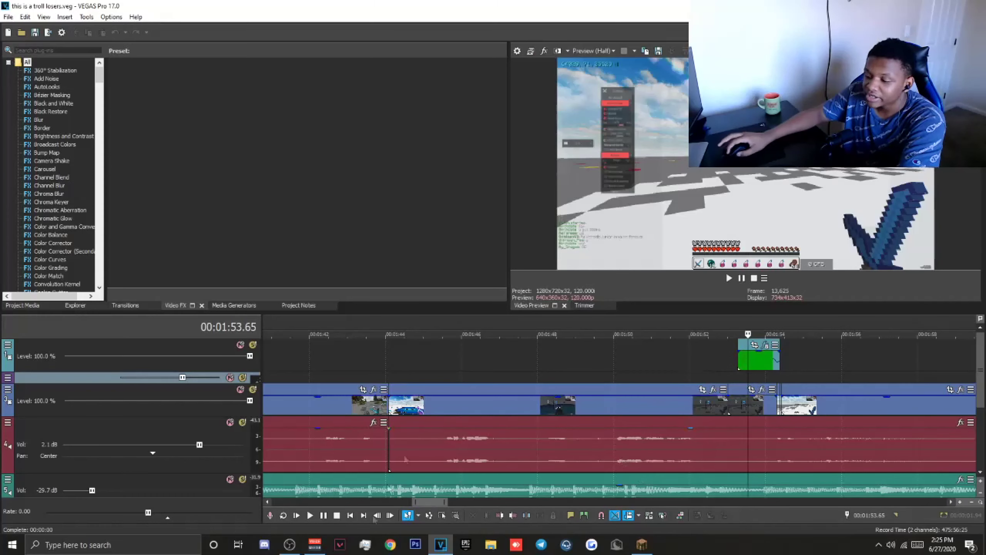
Search the computer for Untitled.mp4 and show the options for the copy in Downloads.
left_click(77, 545)
type("untit")
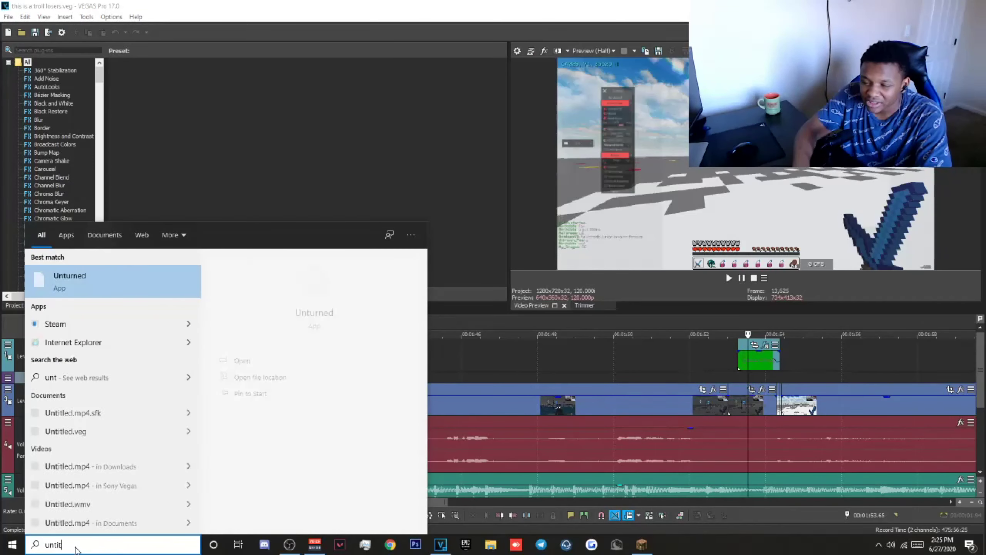
type("led")
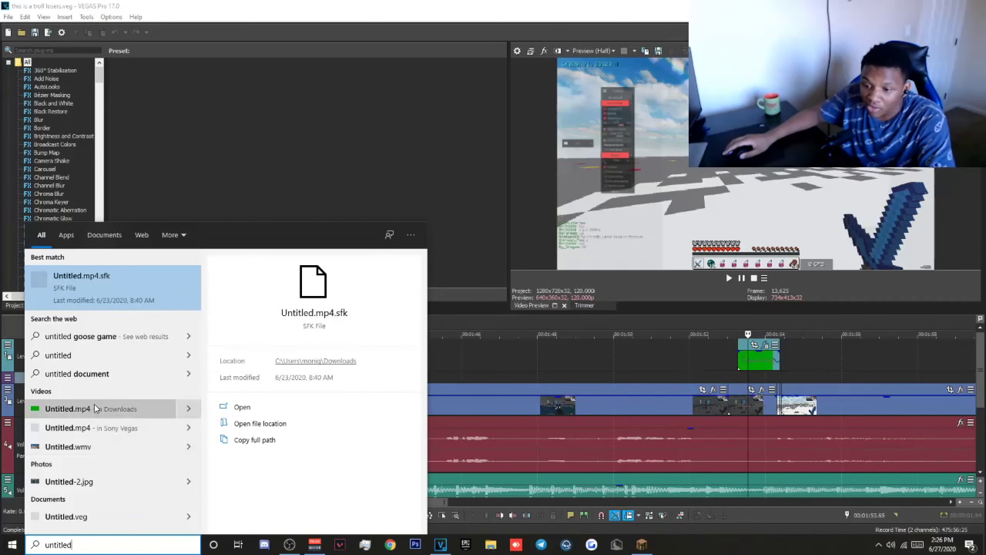
right_click(96, 408)
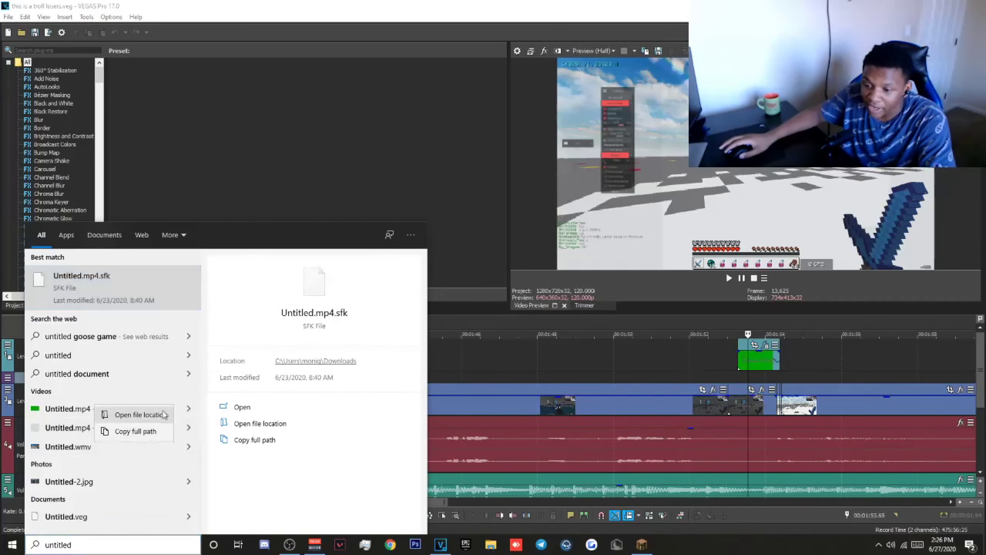
Delete the green-screen clip from the top video track around 1:53.
right_click(768, 362)
left_click(812, 260)
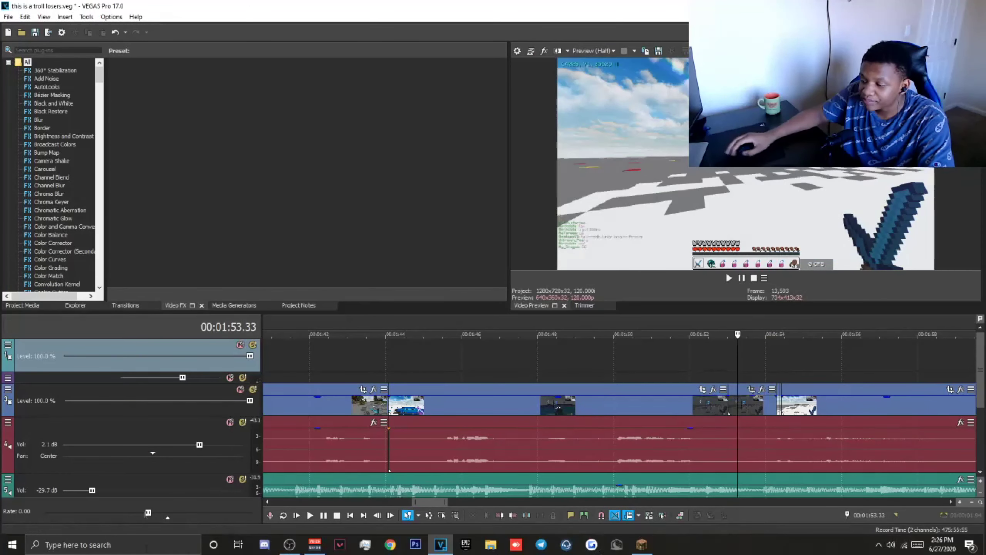
right_click(740, 371)
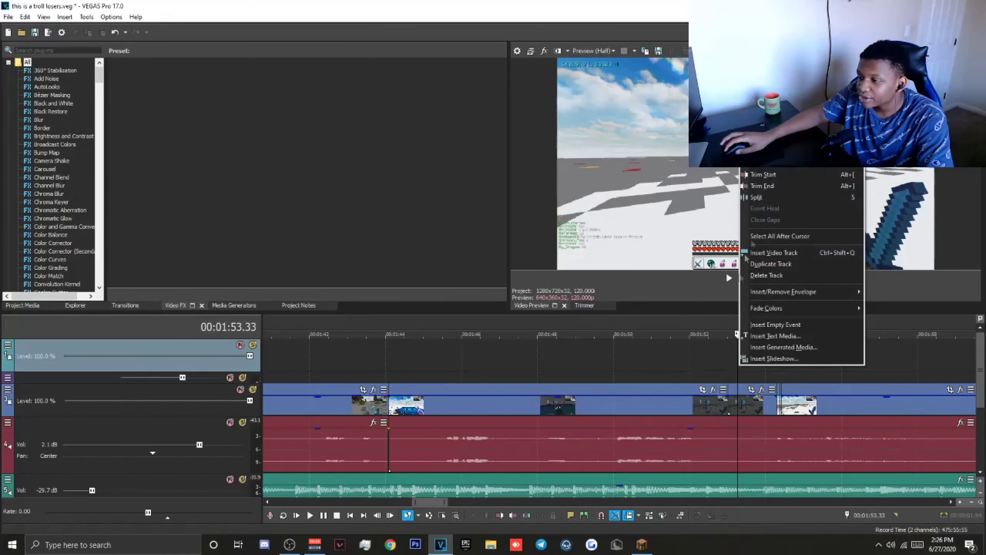
left_click(754, 200)
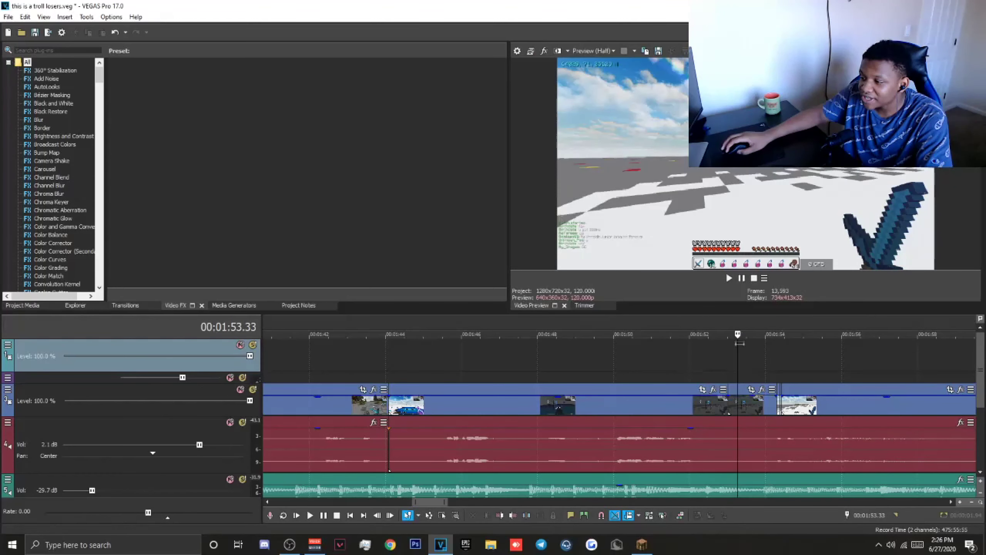
Select the time range from about 1:53.67 to 1:54.35 on the empty top video track.
left_click_drag(738, 350, 789, 375)
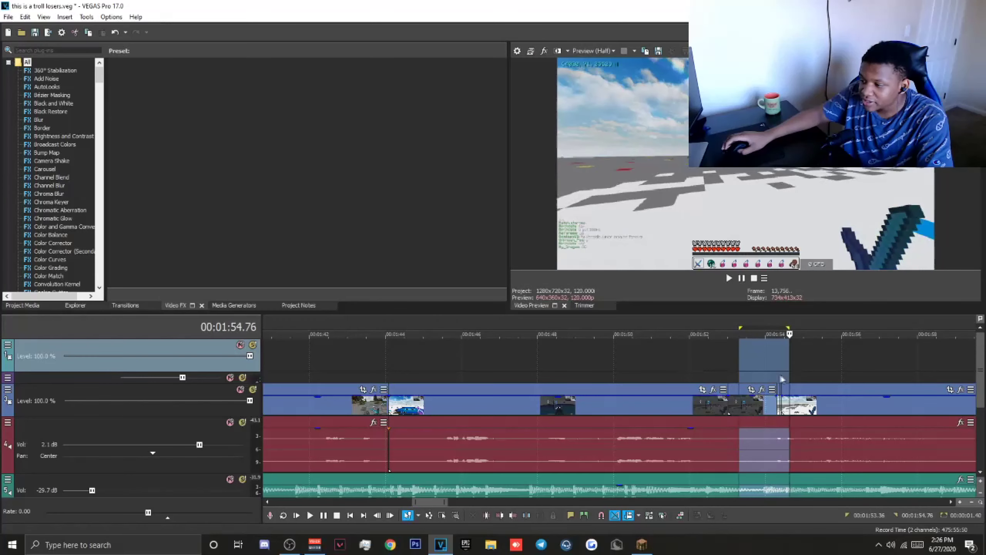
key("space")
scroll(760, 376, "up", 5)
scroll(755, 376, "down", 2)
left_click_drag(450, 371, 561, 369)
key("space")
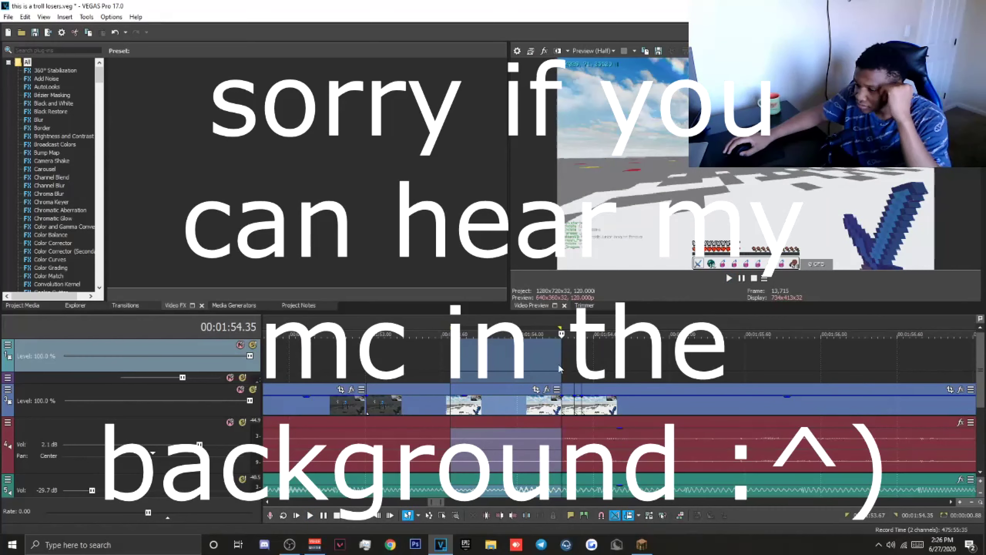
Find Untitled.mp4 in Downloads through a computer search and place it on the top tracks at 1:53.50.
left_click(144, 546)
type("untit")
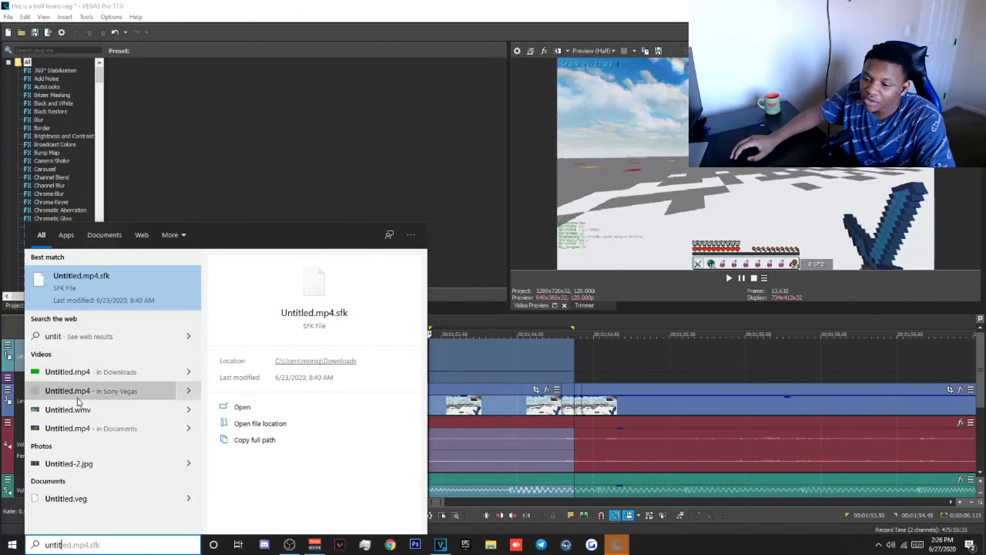
right_click(76, 372)
left_click(87, 383)
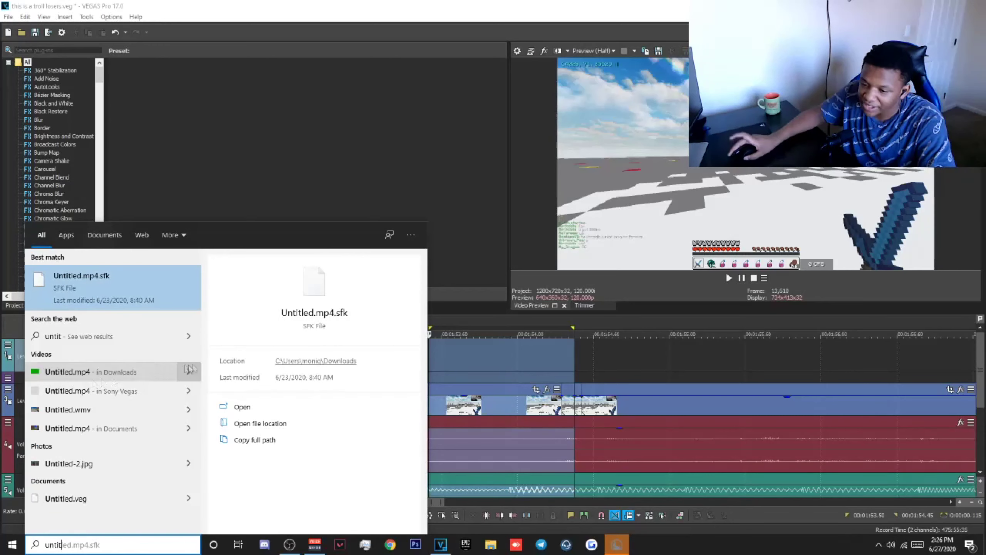
left_click_drag(985, 365, 439, 370)
scroll(713, 376, "down", 5)
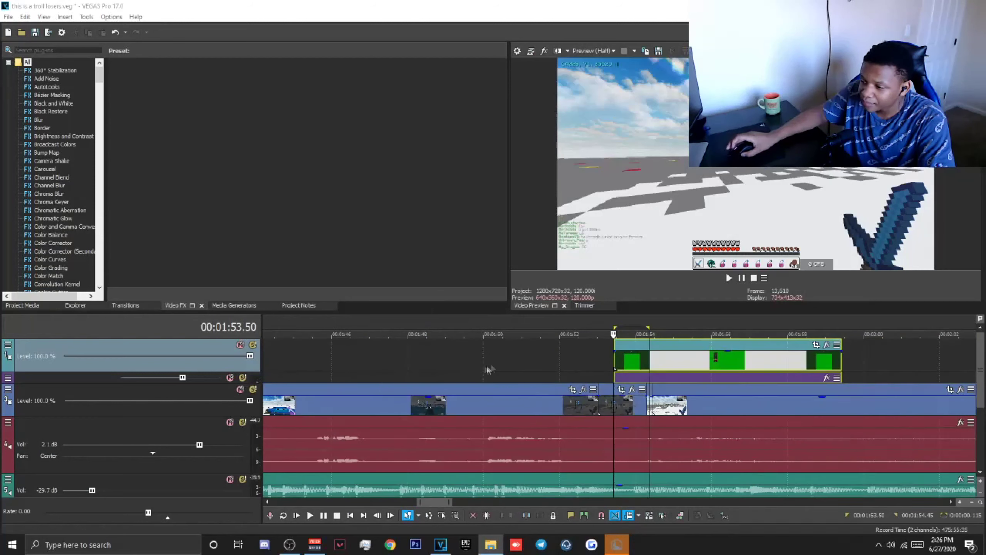
Trim the end of the added green-screen clip back to about 1:54.45 and turn on snapping.
left_click_drag(727, 364, 629, 364)
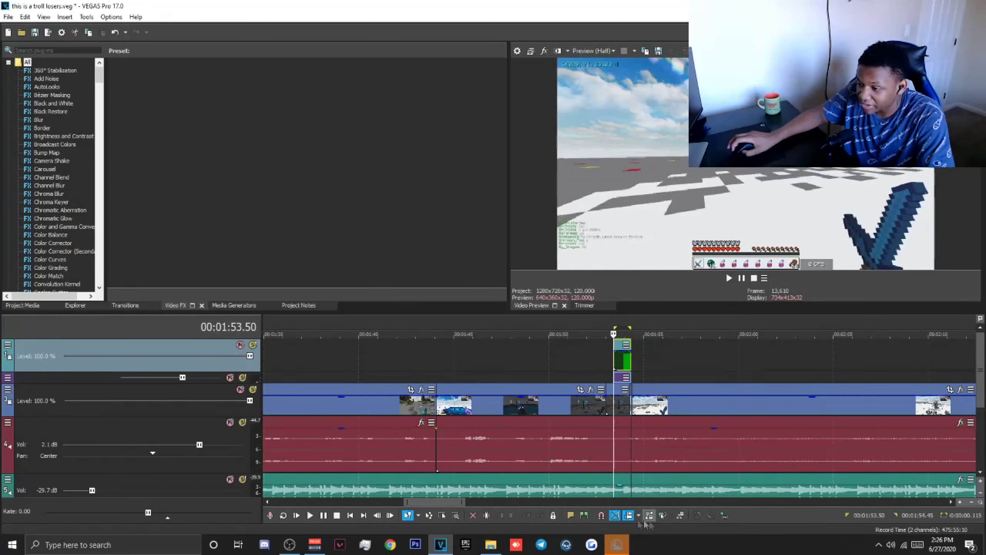
left_click(603, 516)
scroll(668, 355, "up", 6)
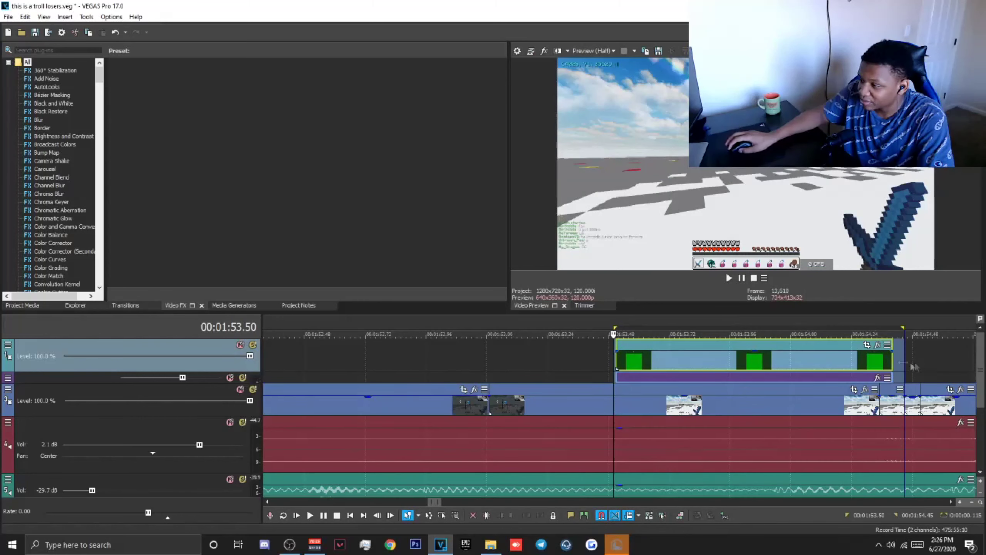
Play the section with the green-screen clip from just before 1:53.50 to check its timing.
left_click(636, 400)
key("space")
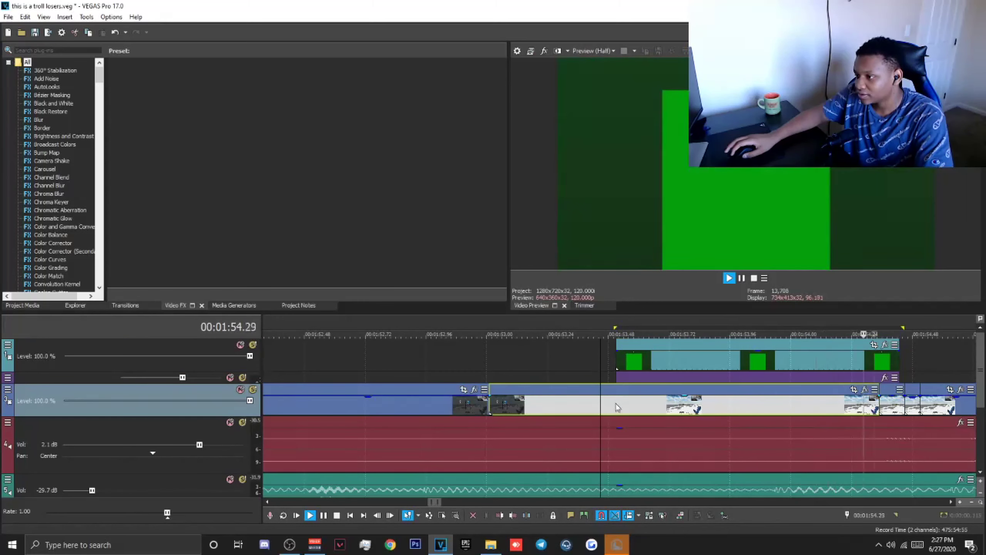
key("space")
scroll(632, 404, "down", 3)
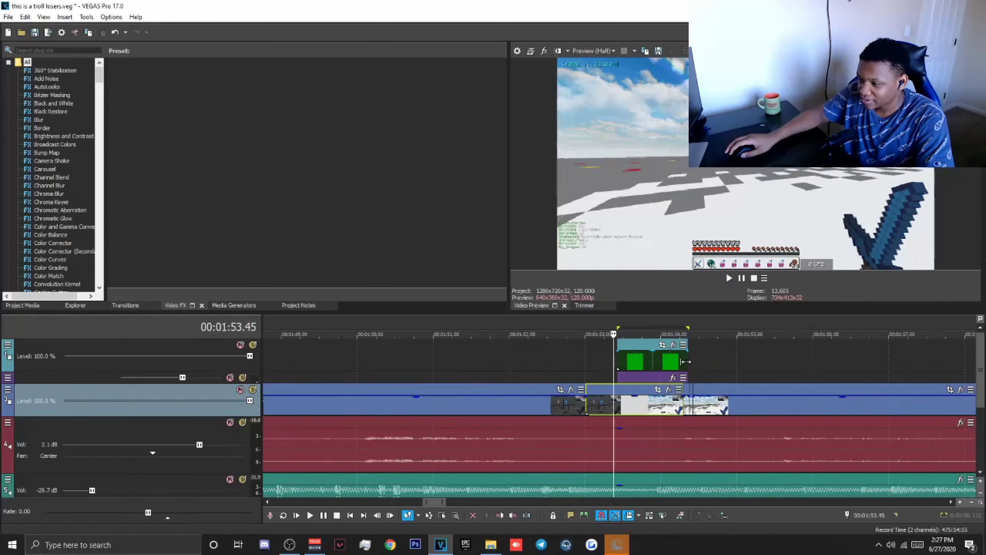
Turn on loop playback for the time range spanning the green-screen clip.
right_click(622, 327)
left_click(623, 331)
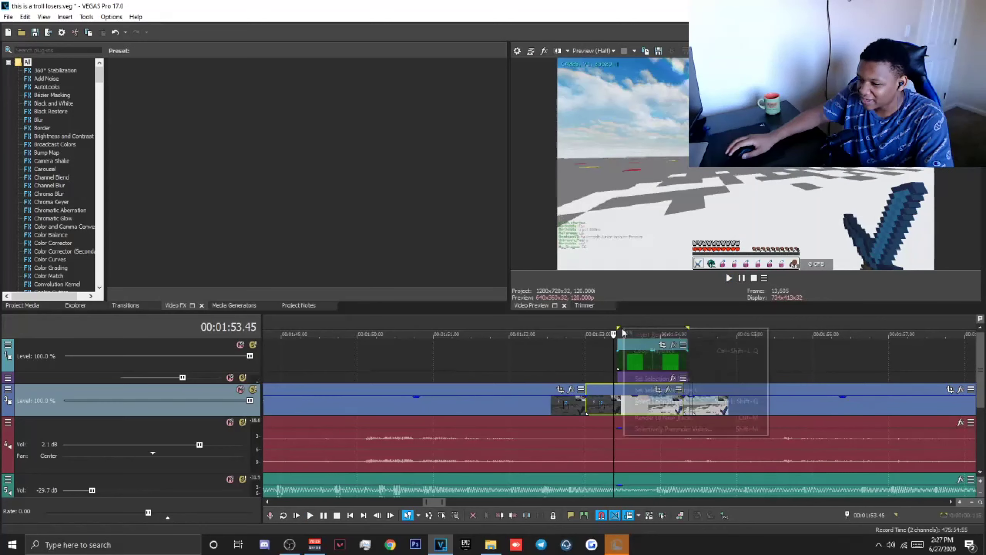
right_click(636, 327)
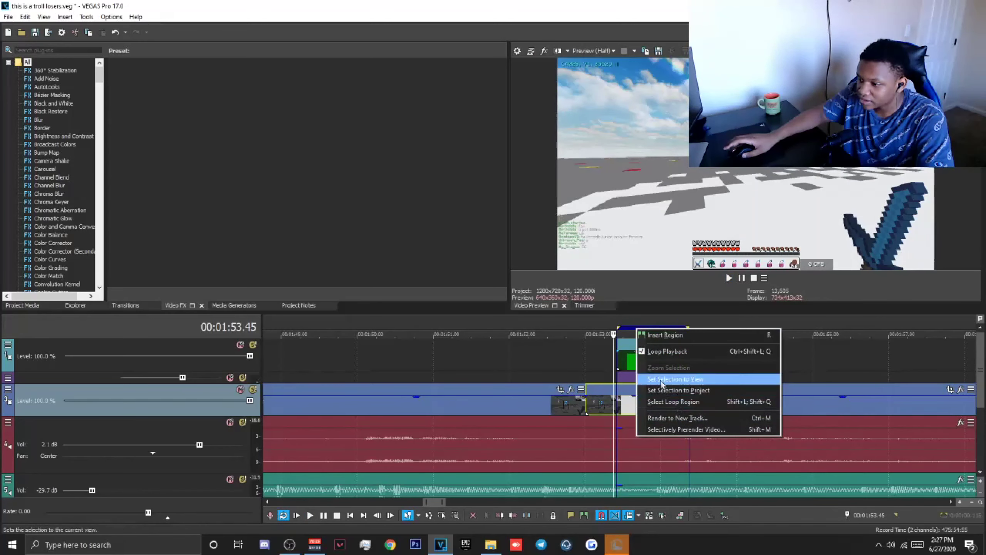
left_click(626, 362)
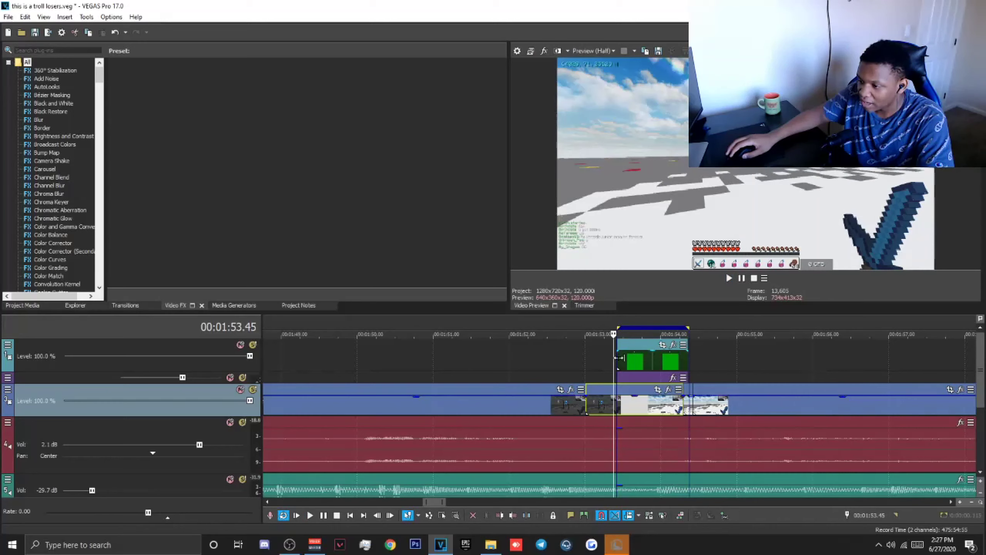
Lengthen the green-screen clip, trim it to the part showing the client menu, and move it to start at 1:53.01.
left_click_drag(620, 361, 893, 361)
left_click(812, 403)
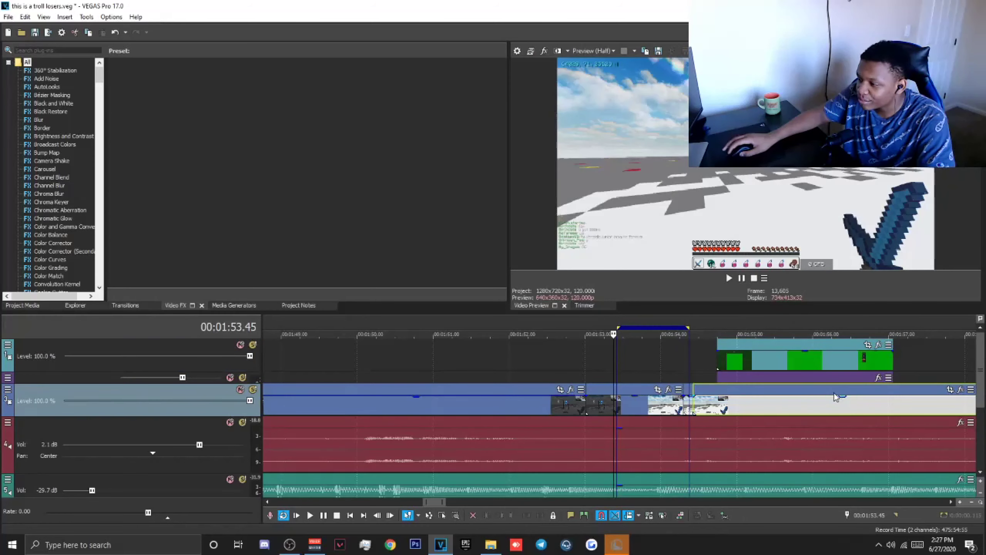
left_click(850, 411)
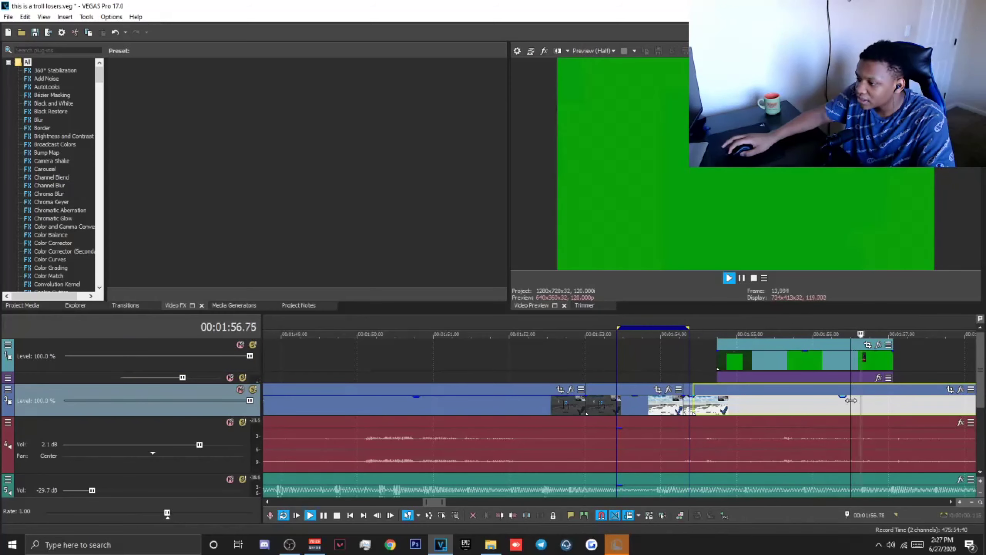
left_click(754, 425)
left_click_drag(893, 366, 975, 366)
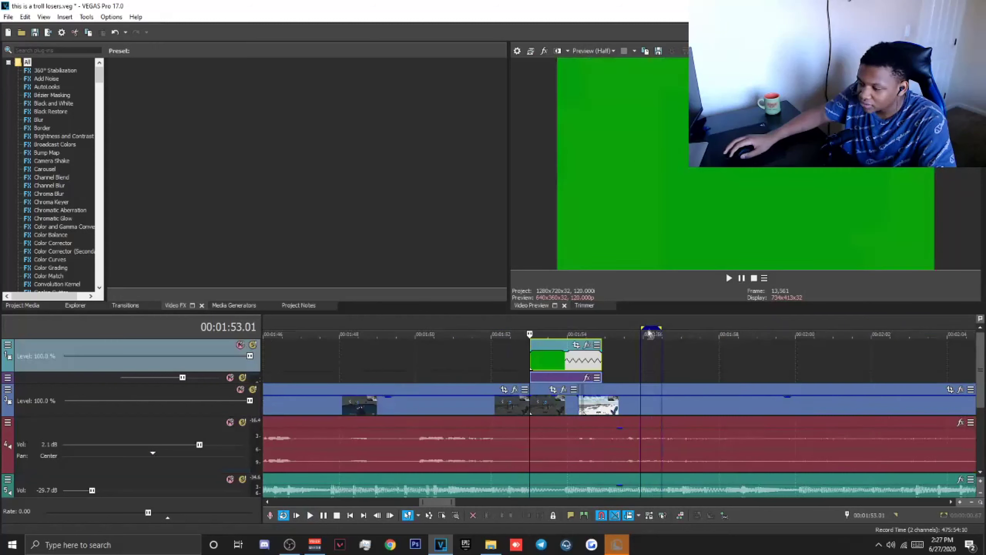
Move the loop region onto the green-screen clip, set it to run from 1:53.18 to 1:54.35, and play it.
left_click_drag(651, 329, 544, 335)
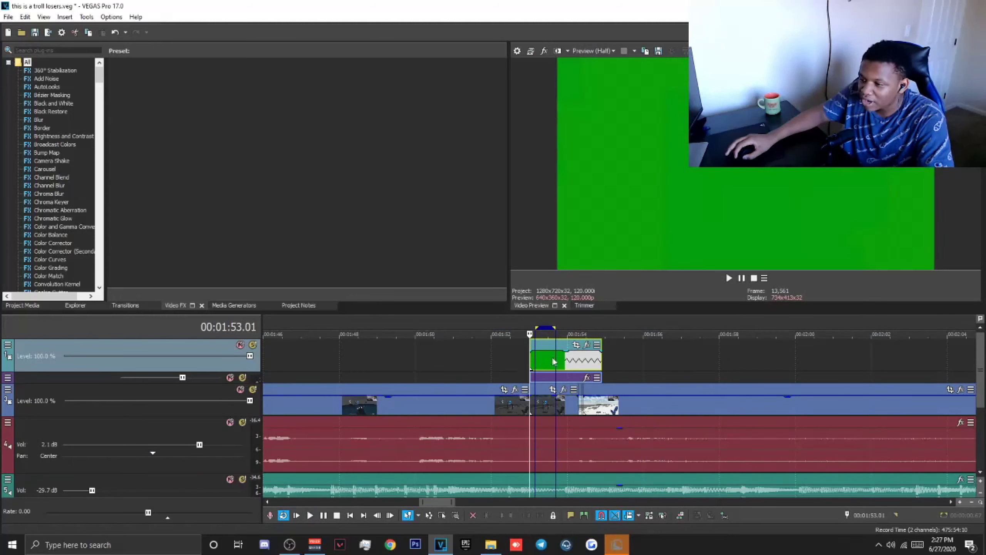
left_click_drag(556, 325, 578, 326)
key("space")
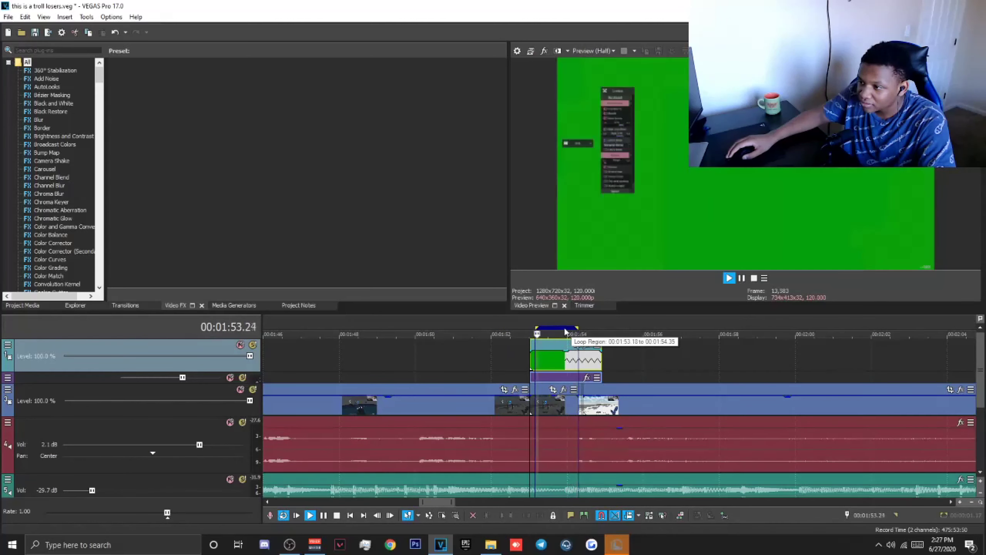
key("space")
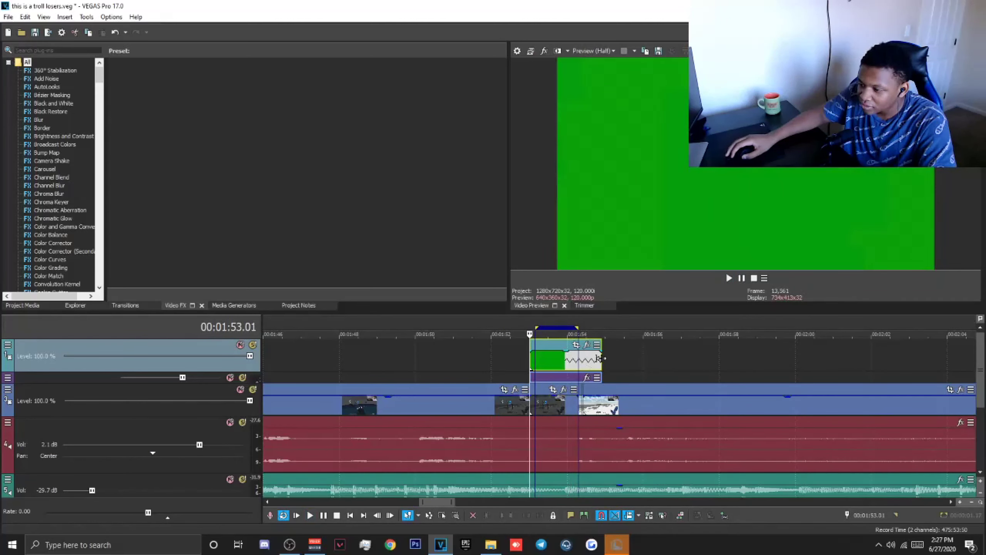
Extend the green-screen clip's end and the loop region's end past the menu footage, checking with loop playback.
left_click_drag(602, 357, 623, 358)
key("space")
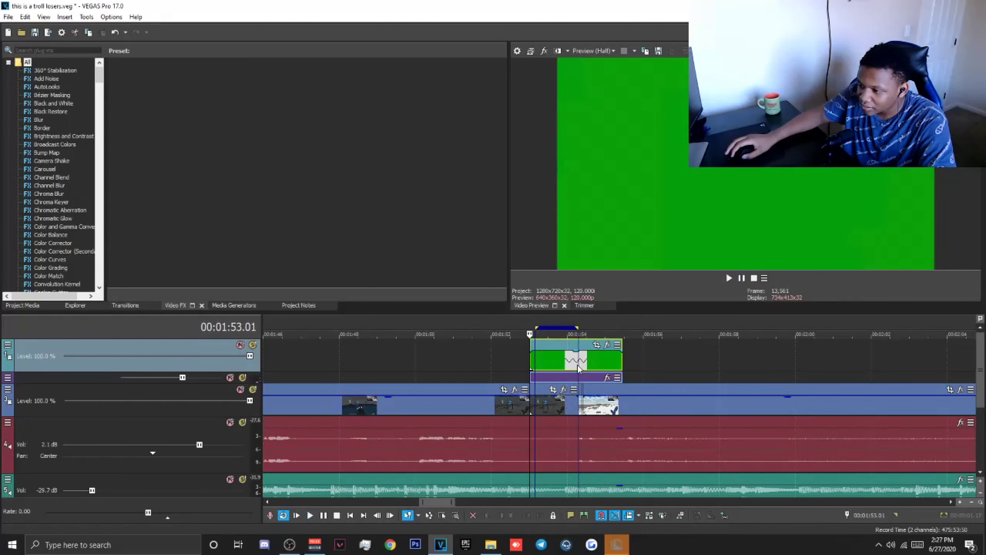
left_click_drag(578, 329, 582, 330)
key("space")
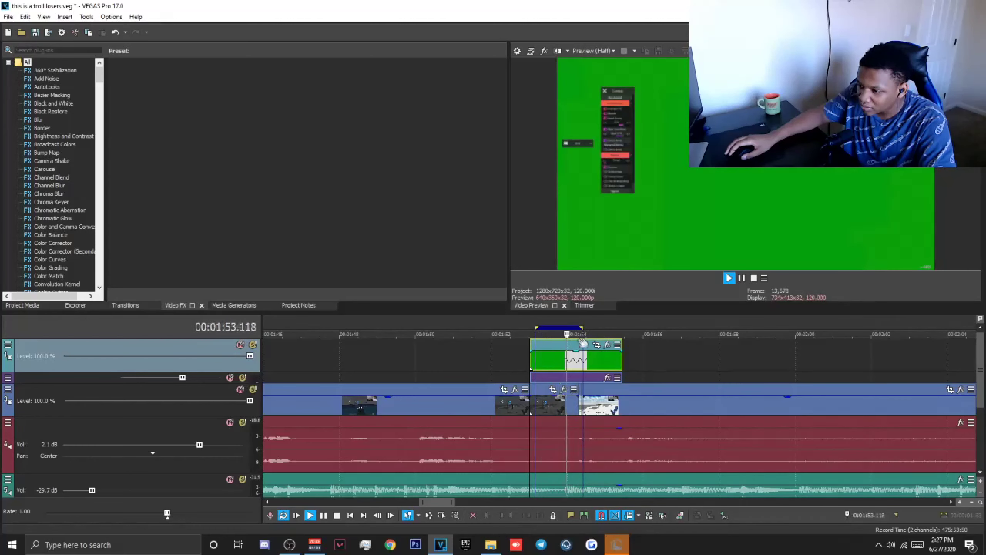
left_click_drag(582, 342, 594, 344)
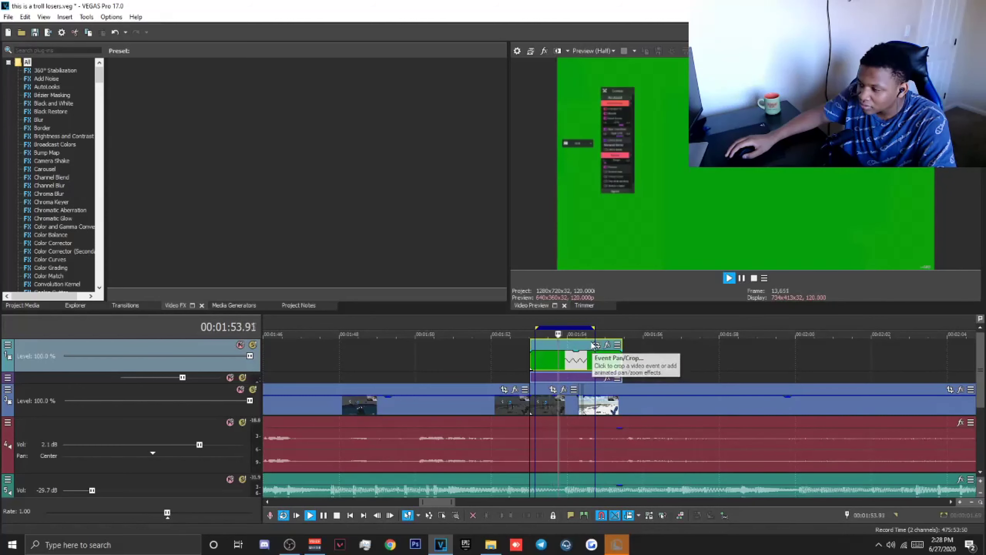
key("space")
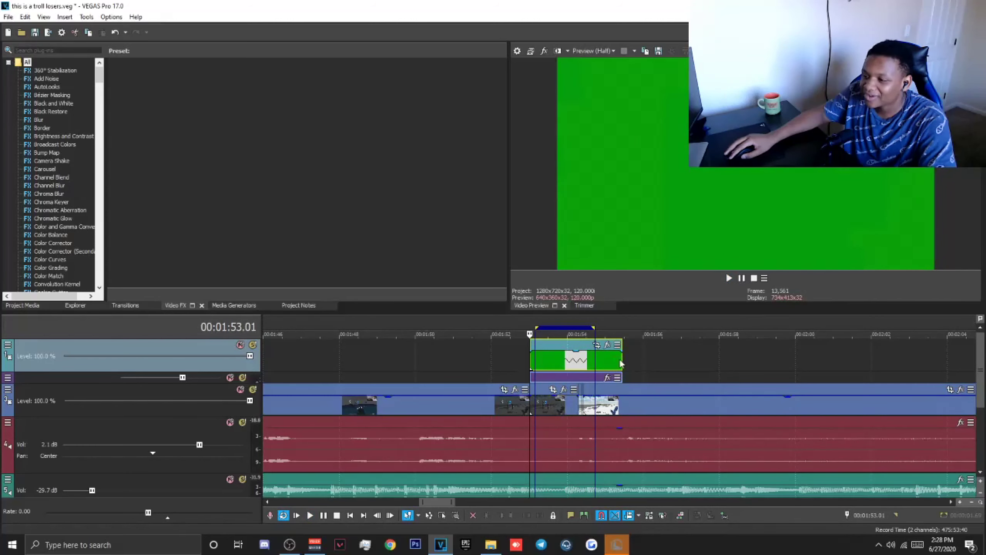
Trim and position the green-screen clip to fill the loop region starting at 1:53.18, and preview the result.
left_click_drag(620, 363, 553, 360)
key("space")
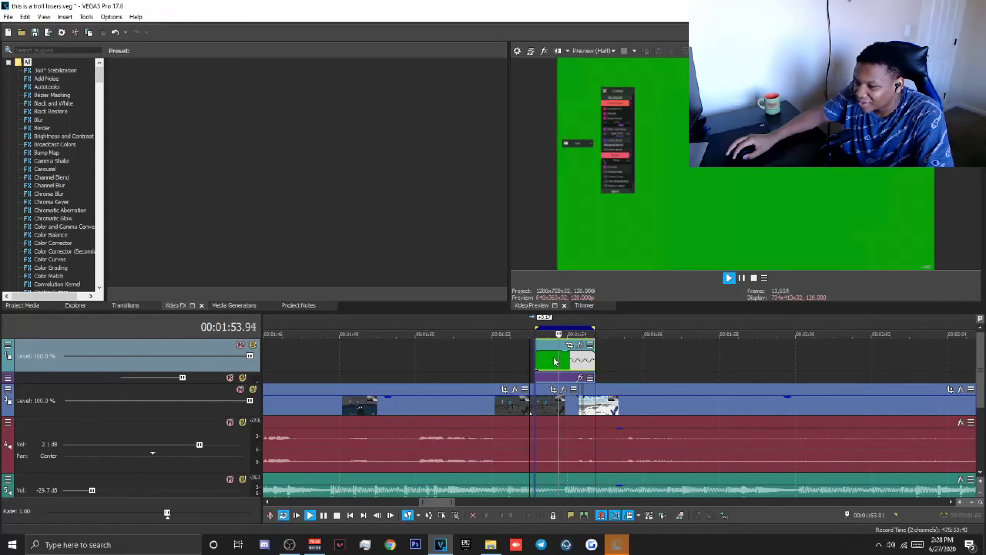
key("space")
left_click(520, 363)
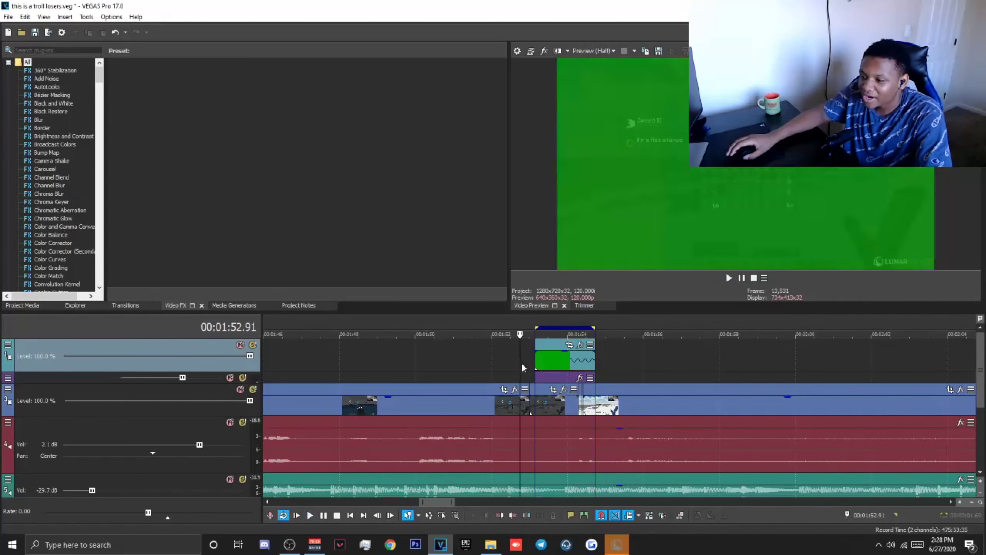
key("space")
key("space")
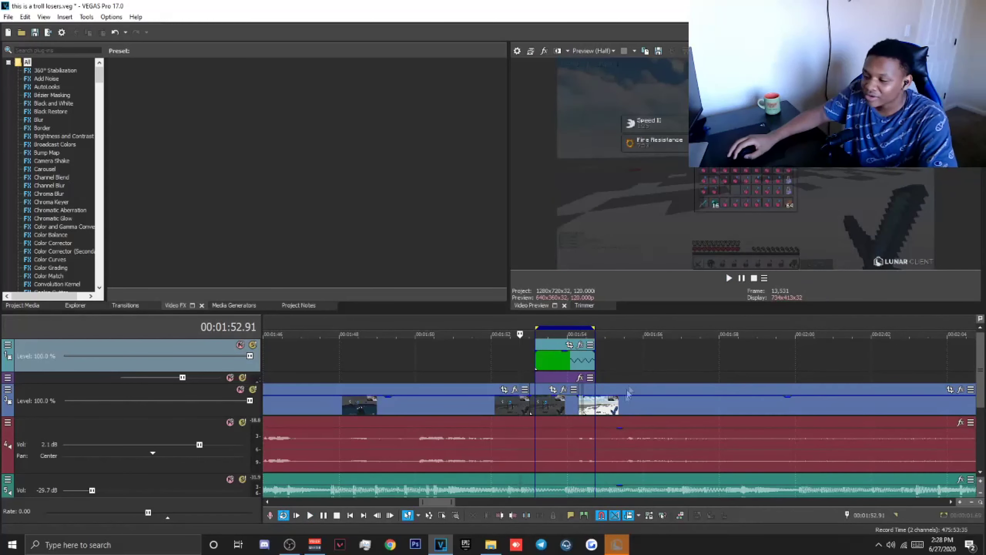
Apply the default Chroma Keyer effect to the green-screen clip on the top video track.
left_click(50, 51)
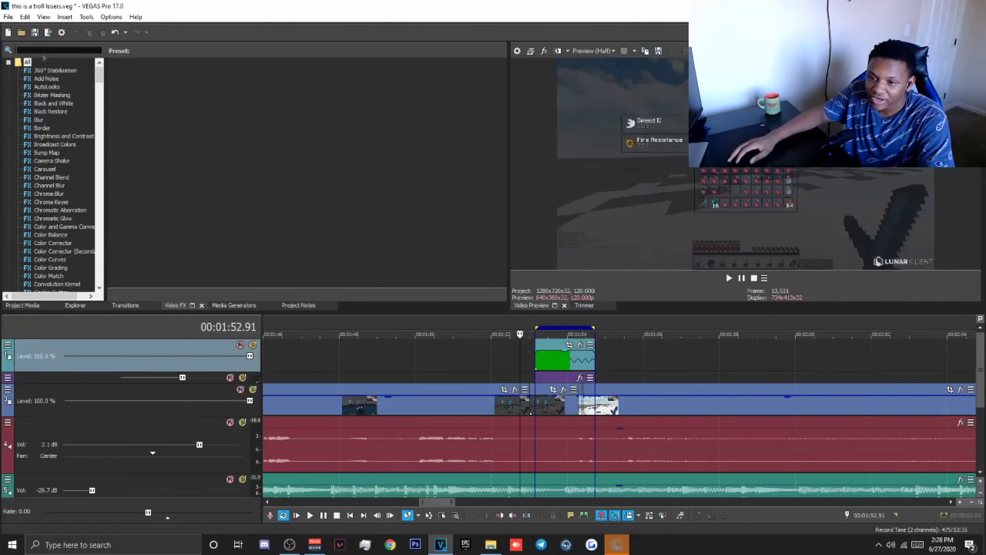
scroll(52, 190, "down", 16)
scroll(34, 185, "up", 15)
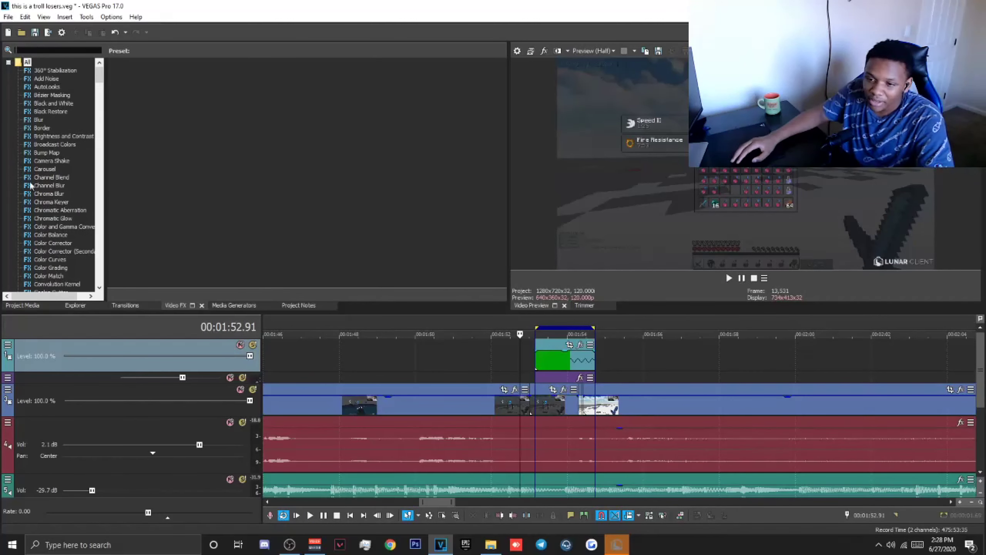
left_click_drag(56, 200, 559, 359)
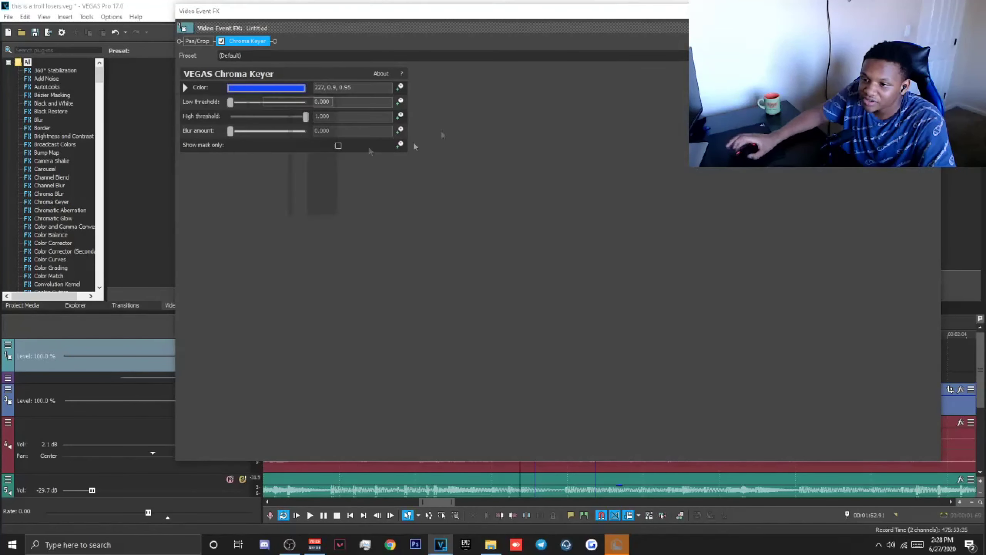
Set the Chroma Keyer color to the green sampled from the clip's timeline thumbnail and close the effect window.
left_click(252, 88)
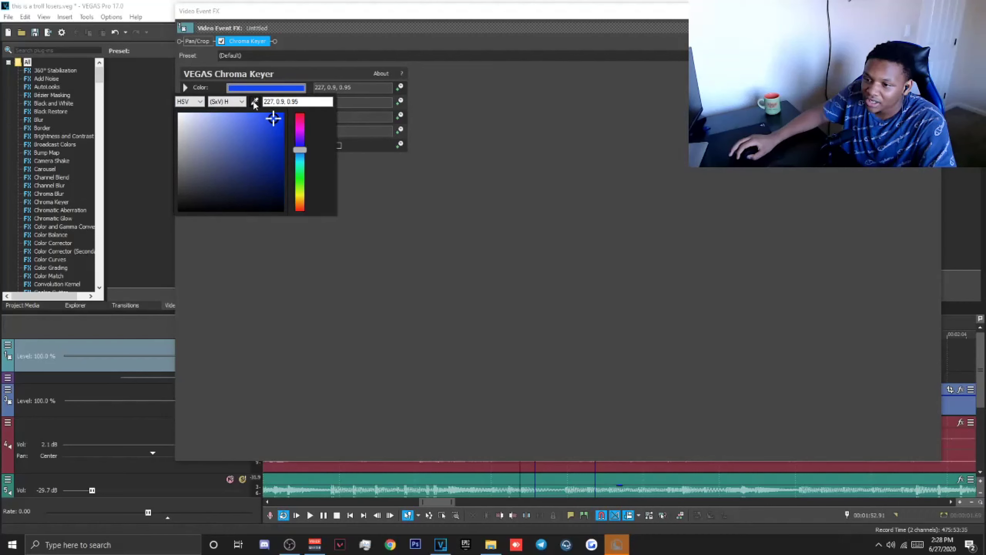
left_click(258, 89)
left_click(257, 89)
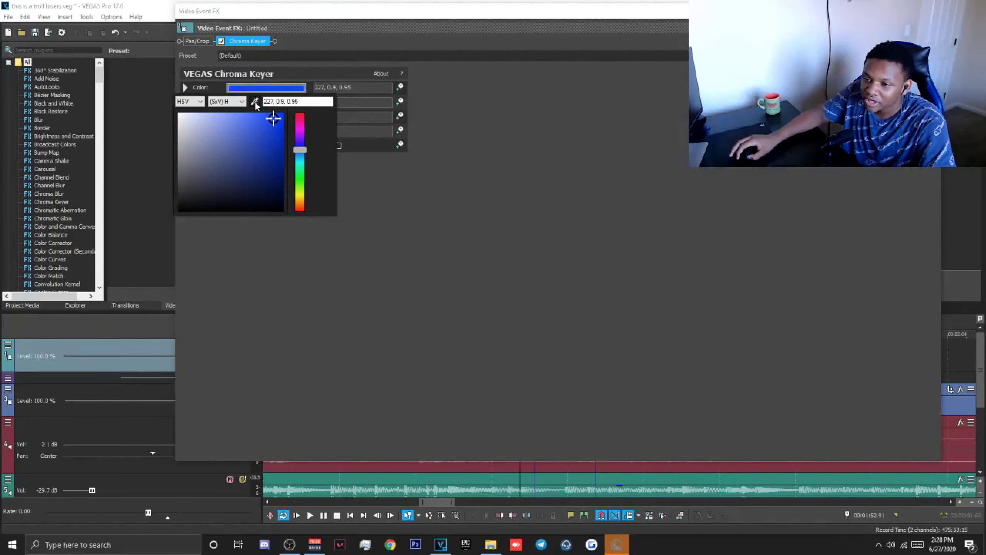
left_click(255, 102)
left_click(792, 194)
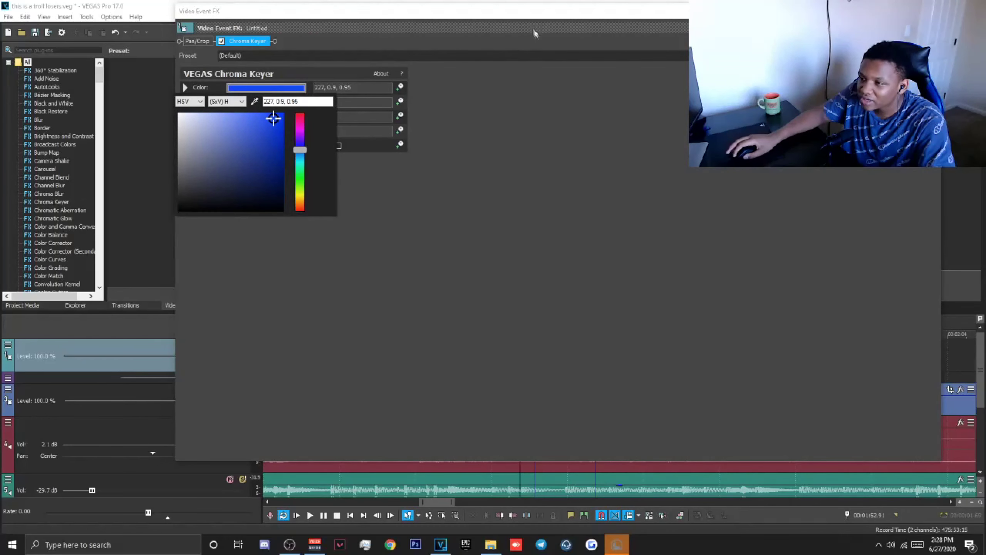
left_click(533, 27)
left_click_drag(594, 12, 983, 72)
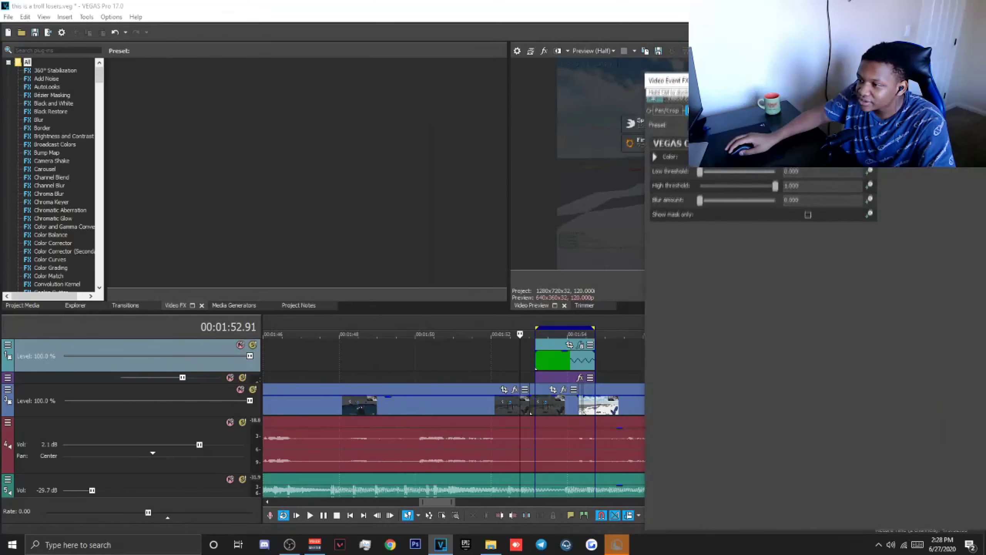
left_click(820, 147)
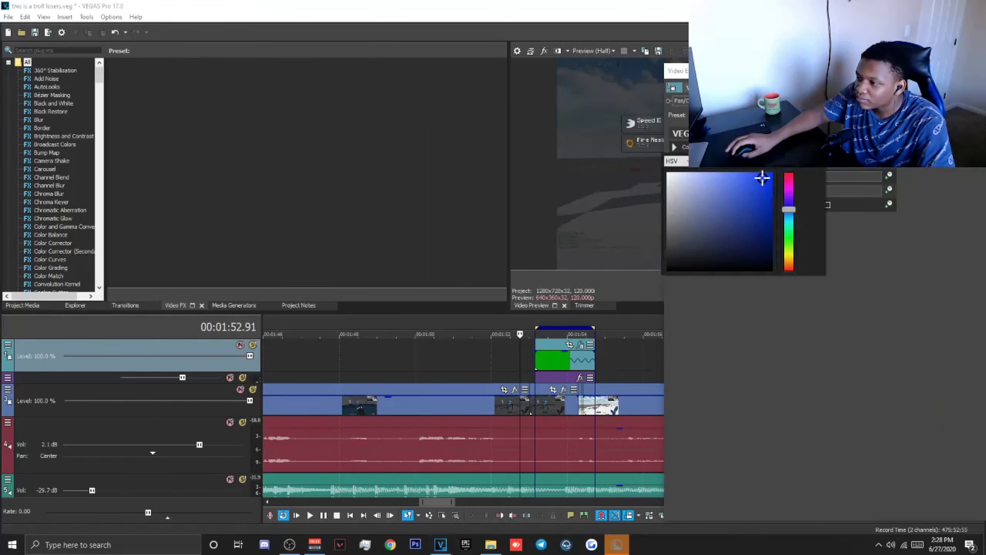
left_click(554, 353)
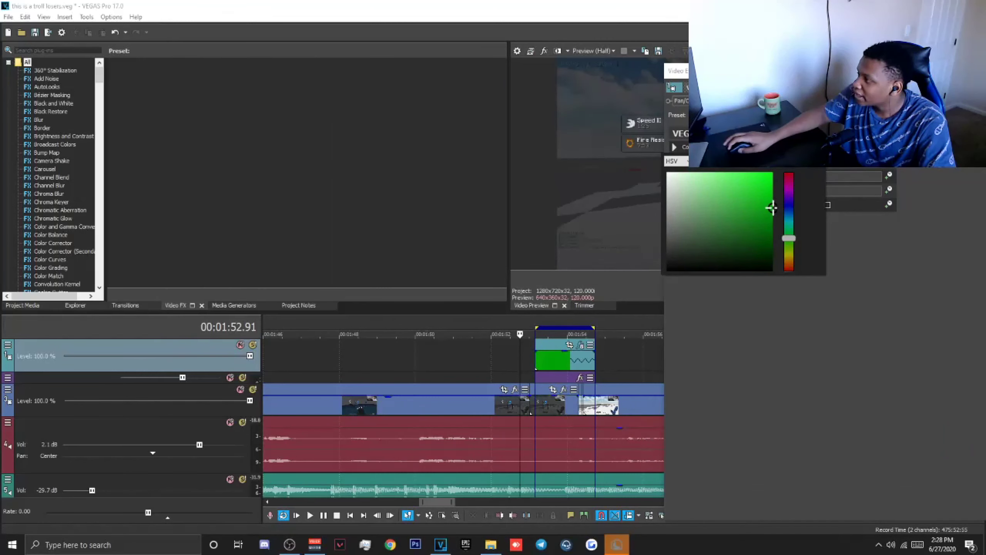
left_click(919, 273)
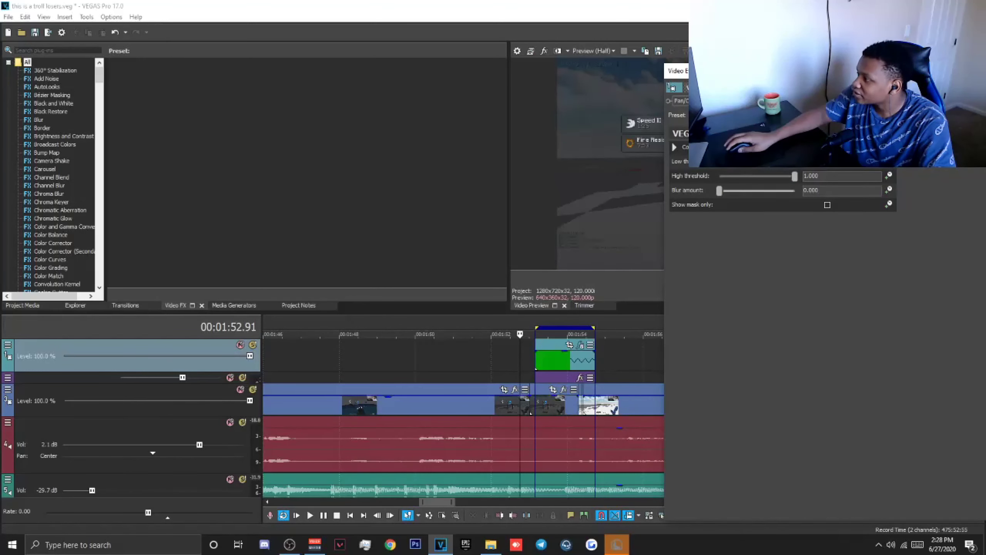
left_click(976, 71)
Play the keyed clip from about 1:53 to check the menu overlaid on the gameplay.
left_click(527, 363)
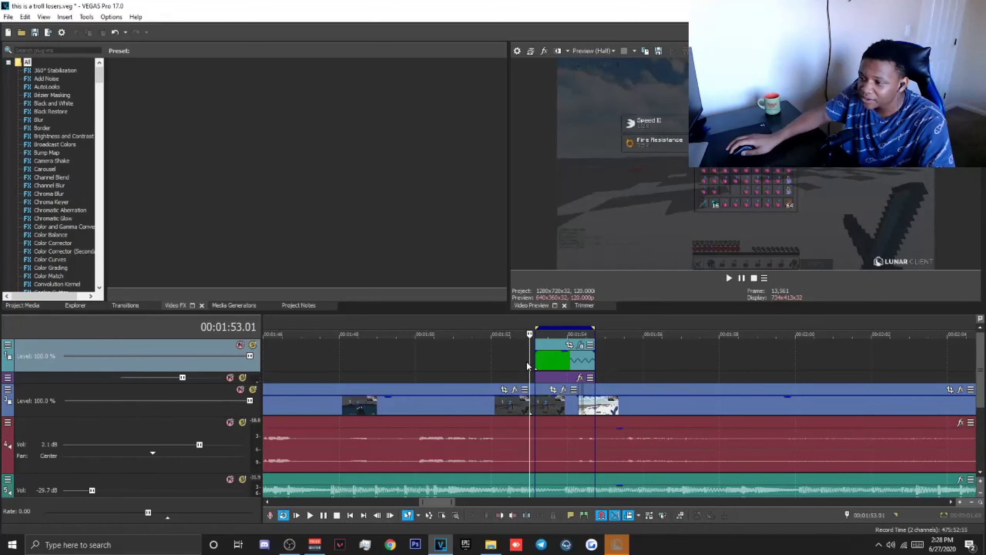
key("space")
key("space")
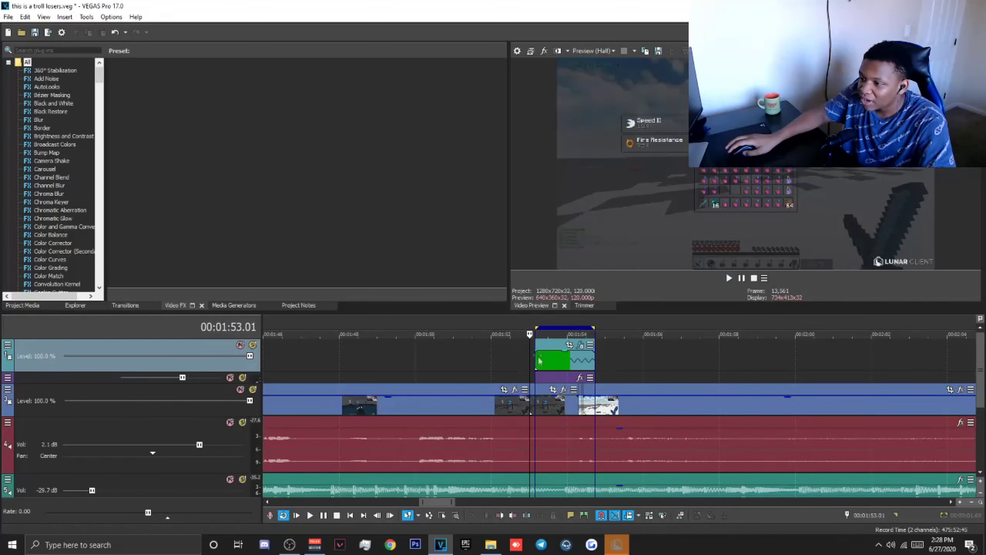
left_click(539, 363)
key("space")
key("space")
key("space")
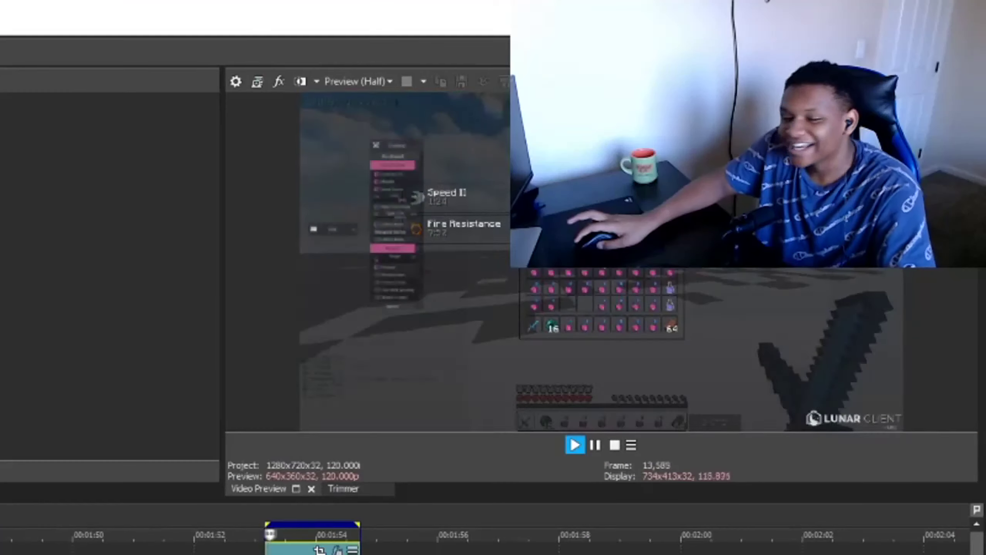
key("space")
Play the gameplay leading up to the green-screen clip from about 1:49.35, then stop playback.
left_click(506, 359)
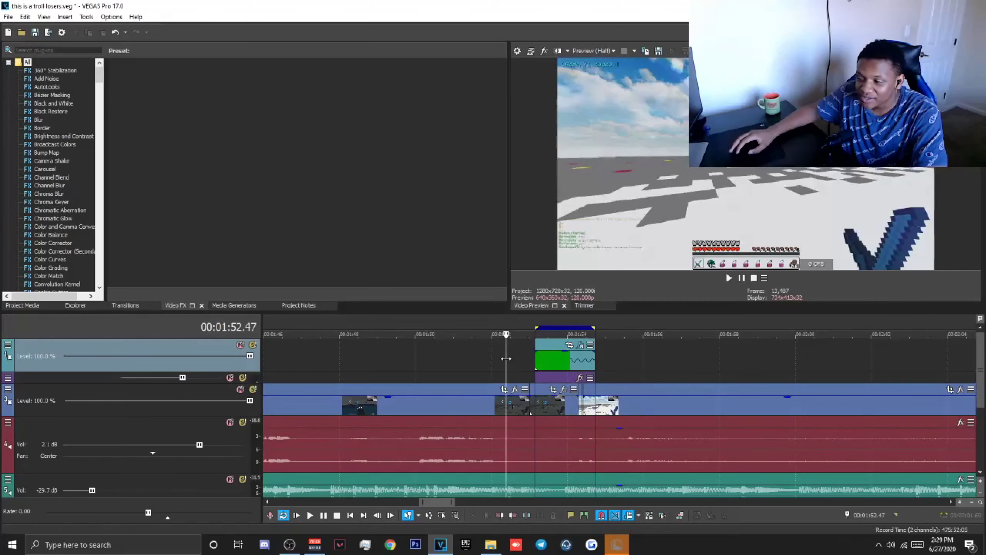
key("ctrl+Home")
scroll(536, 369, "down", 4)
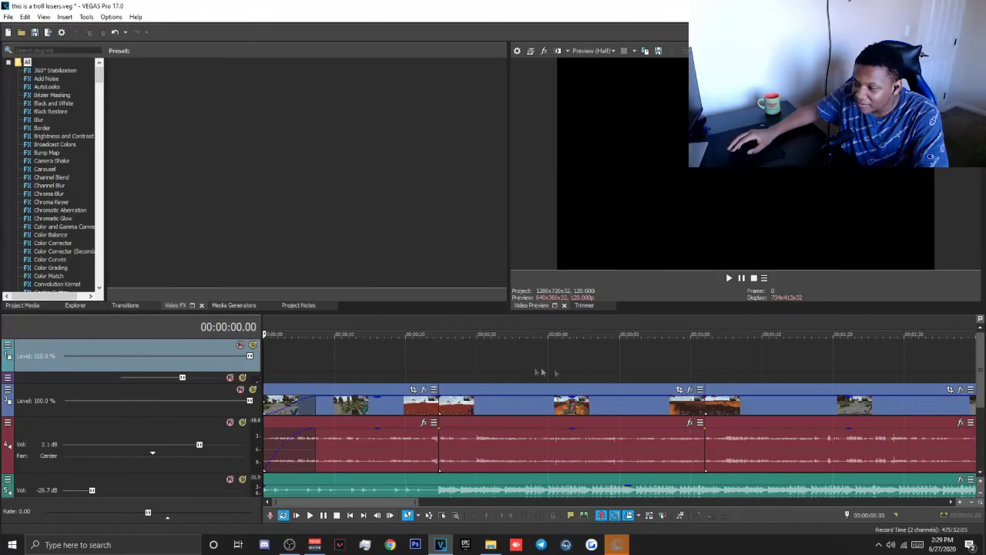
scroll(543, 373, "down", 3)
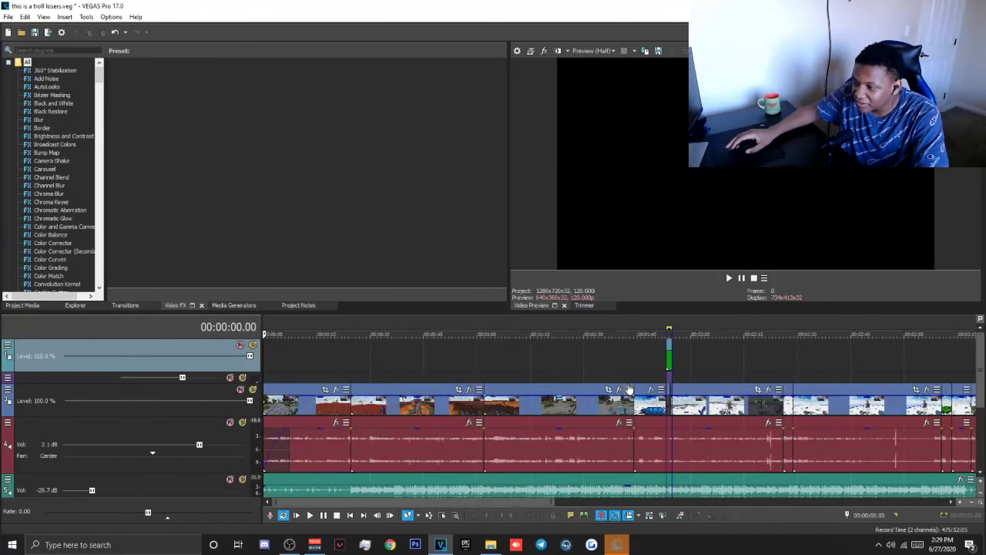
left_click(651, 371)
scroll(656, 369, "up", 4)
key("space")
scroll(663, 366, "up", 3)
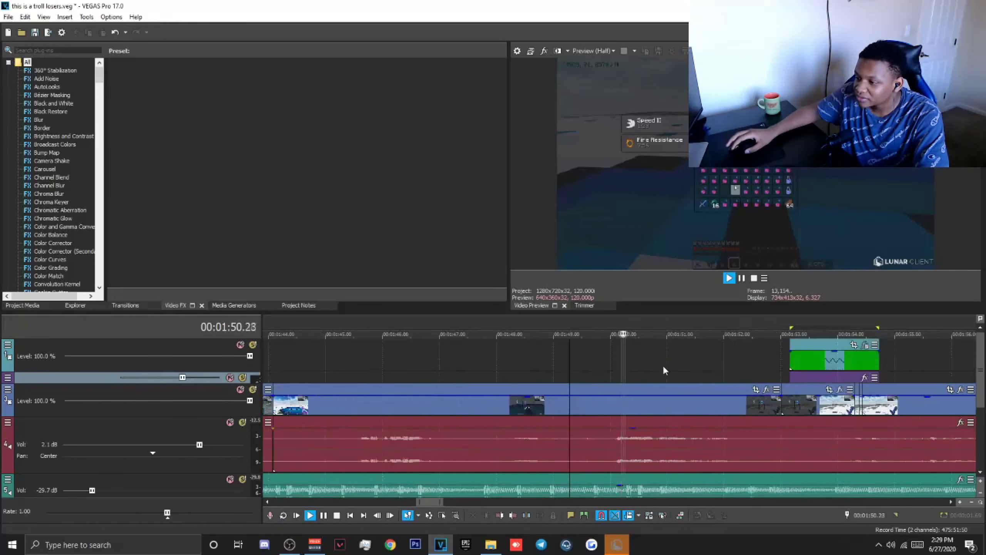
key("space")
Lower the video preview quality to Preview (Quarter) and play the overlay section again from about 1:50.86.
left_click(592, 50)
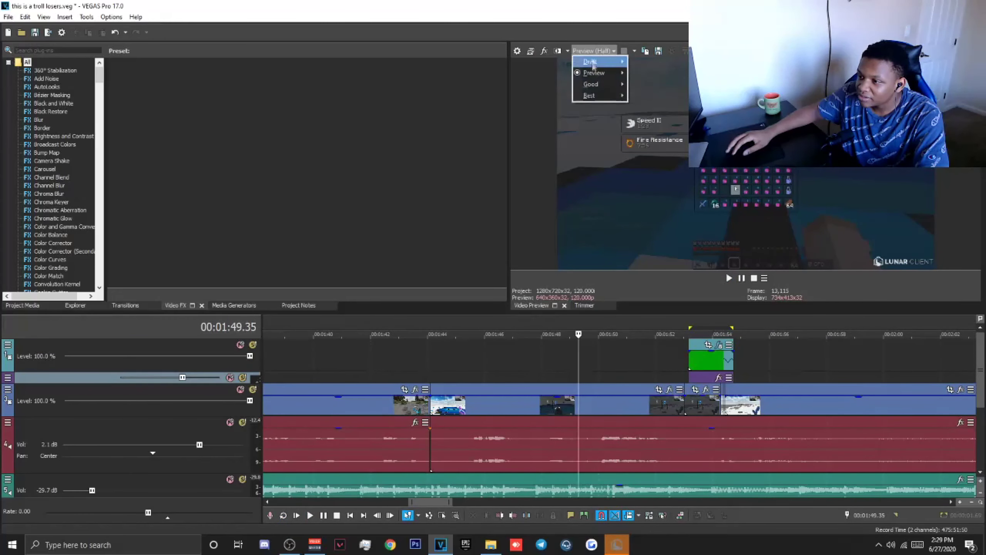
mouse_move(617, 78)
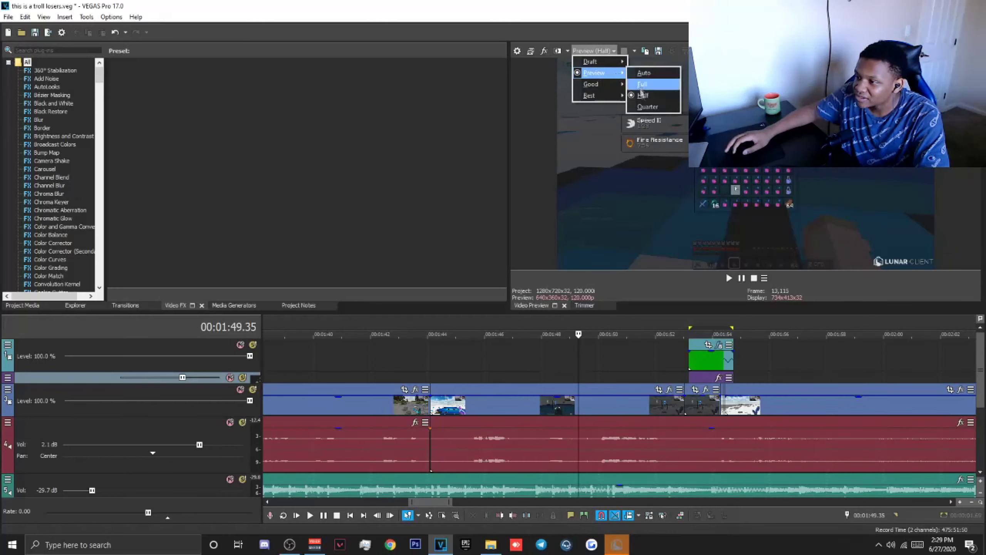
left_click(648, 107)
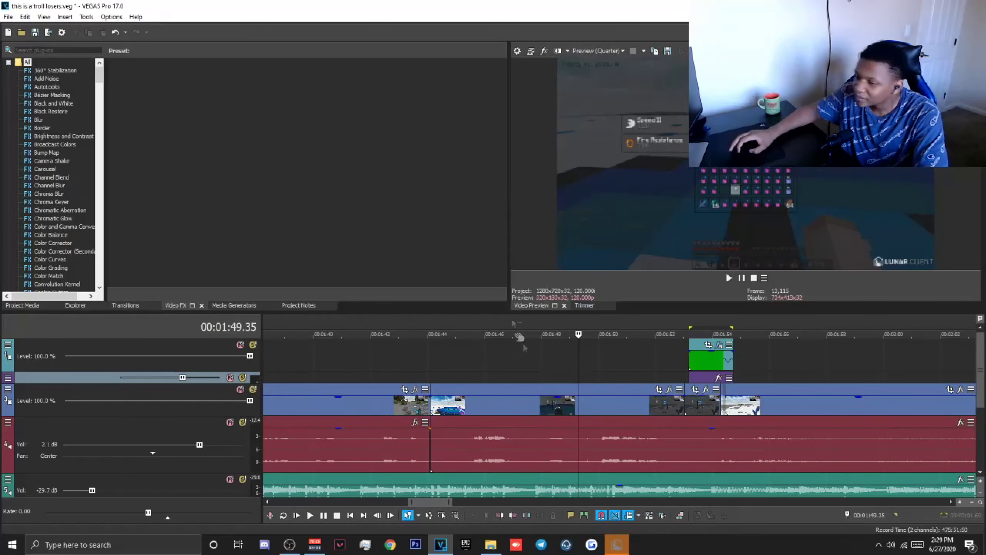
left_click(619, 352)
key("space")
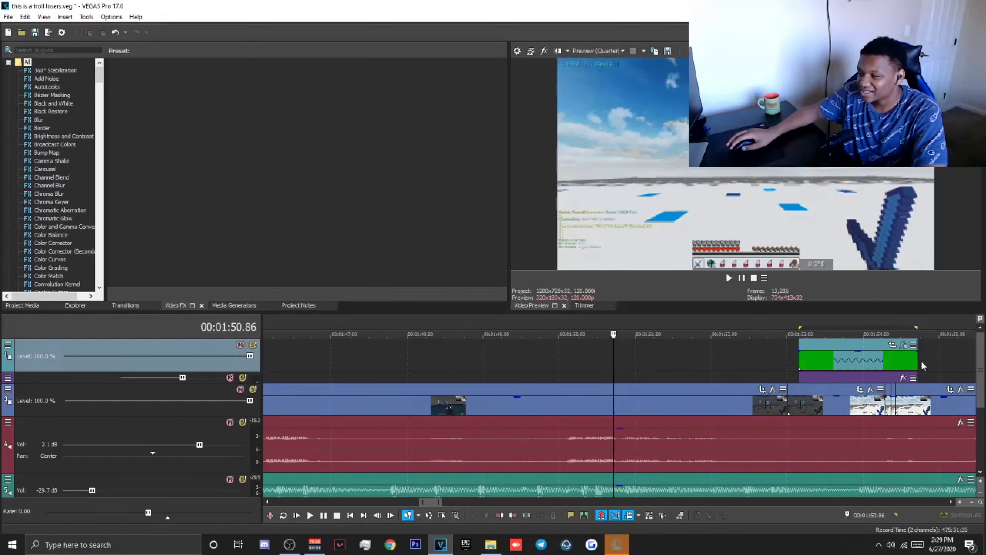
Shift the green-screen clip slightly along the top video track so that it starts at about 1:53.24.
mouse_move(918, 366)
left_mouse_down()
mouse_move(908, 367)
mouse_move(917, 367)
left_mouse_up()
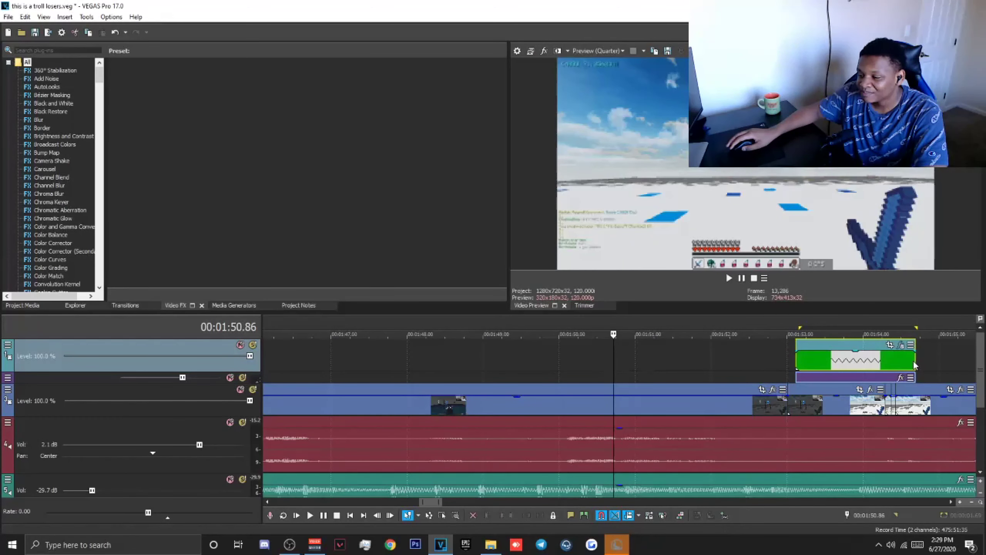
left_click_drag(797, 367, 802, 367)
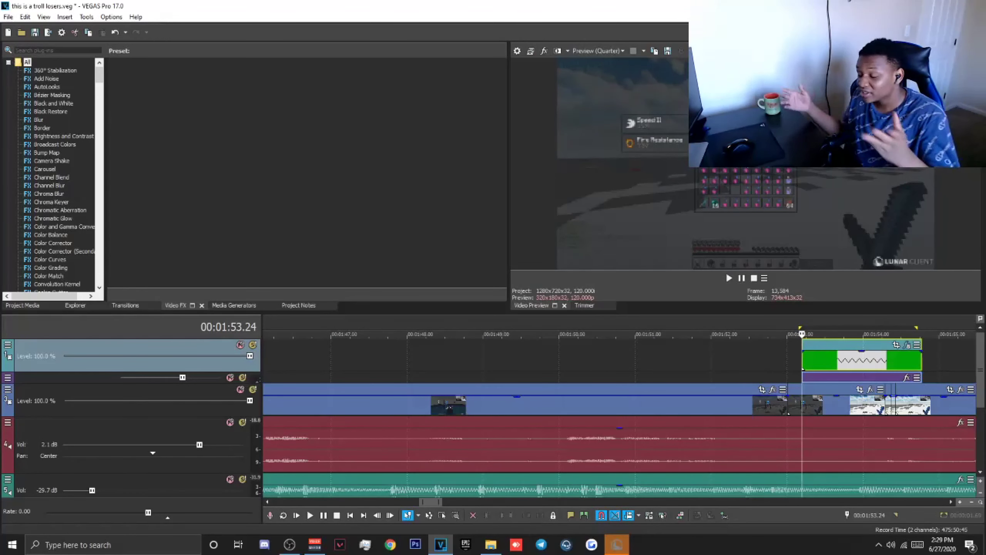